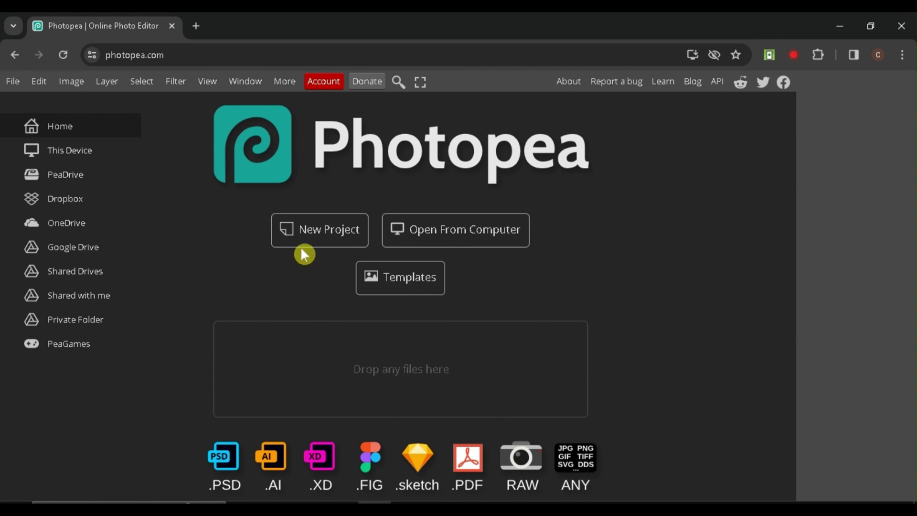
# - Create a new project named Thumnail, 1920 pixels wide and 1080 pixels high, with a white background
pyautogui.click(328, 245)
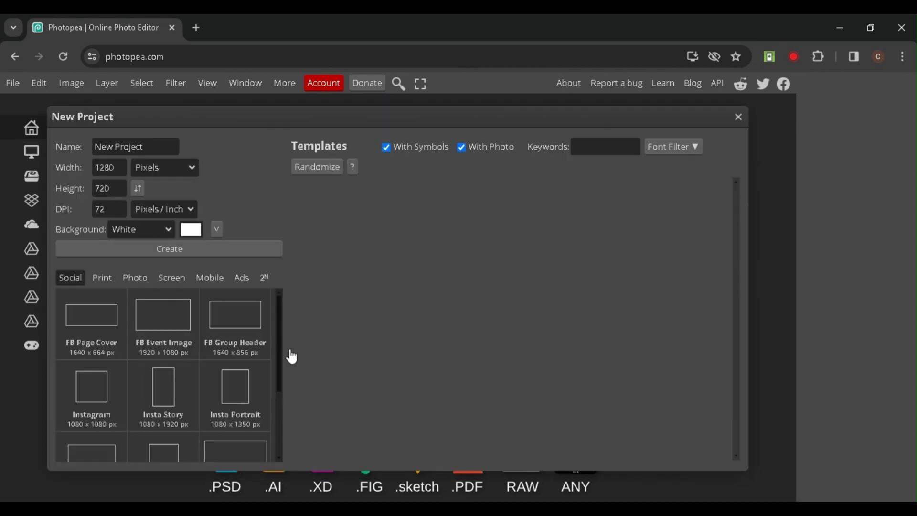
pyautogui.click(153, 149)
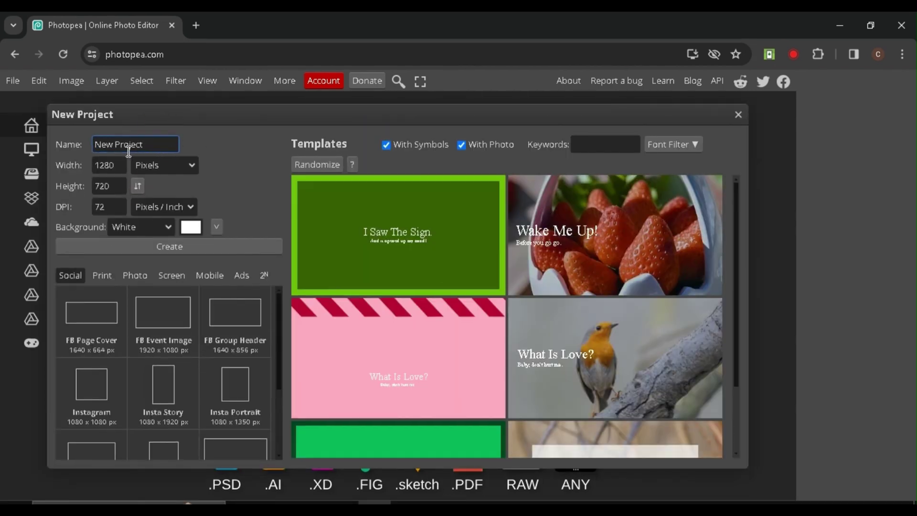
pyautogui.tripleClick(129, 144)
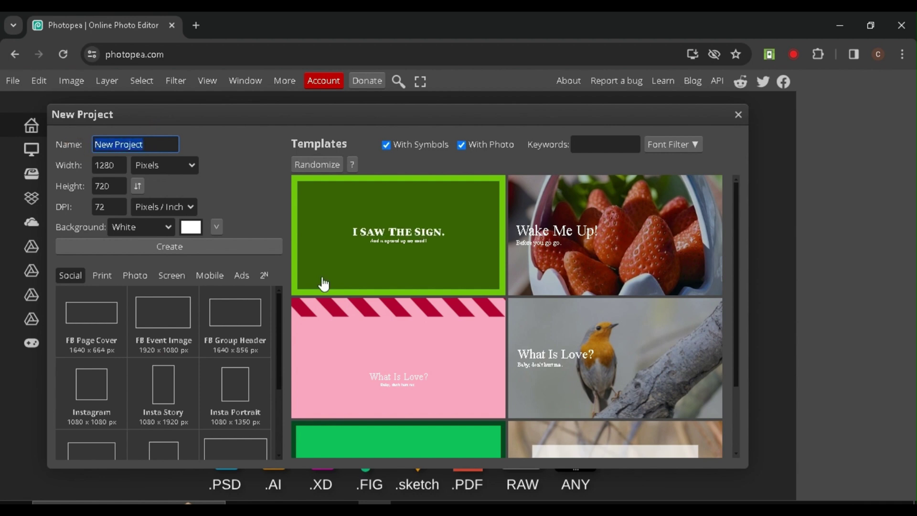
pyautogui.write('Thumnail')
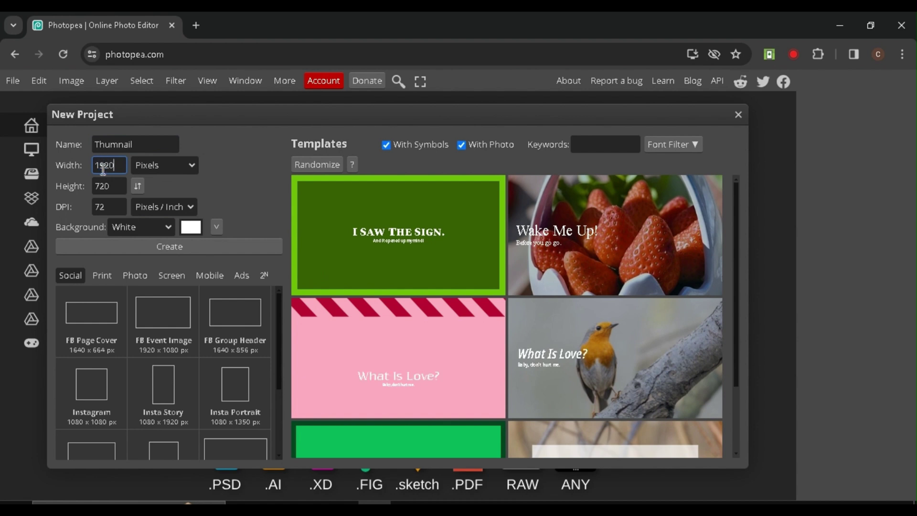
pyautogui.click(111, 182)
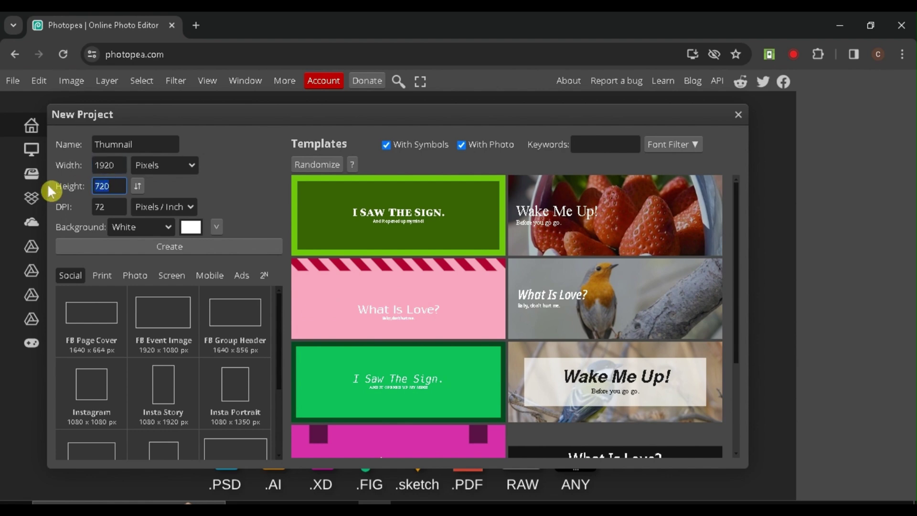
pyautogui.write('1080')
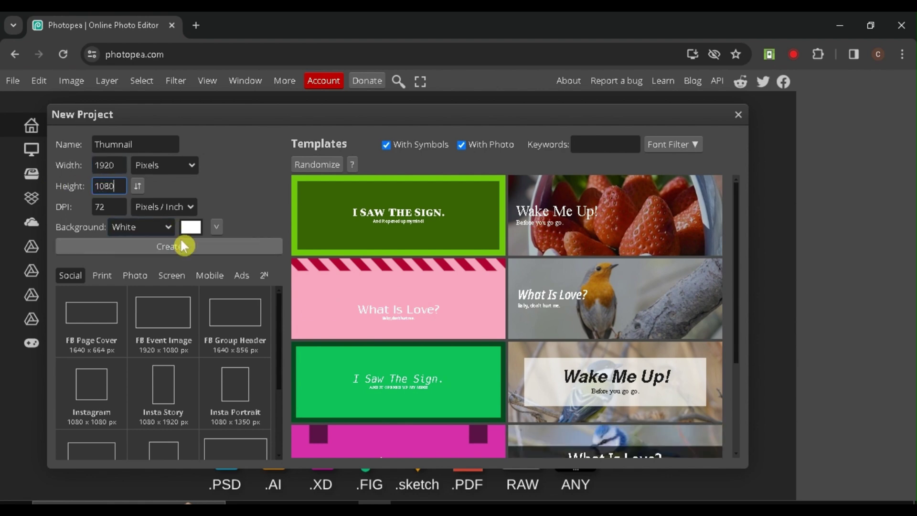
pyautogui.click(182, 247)
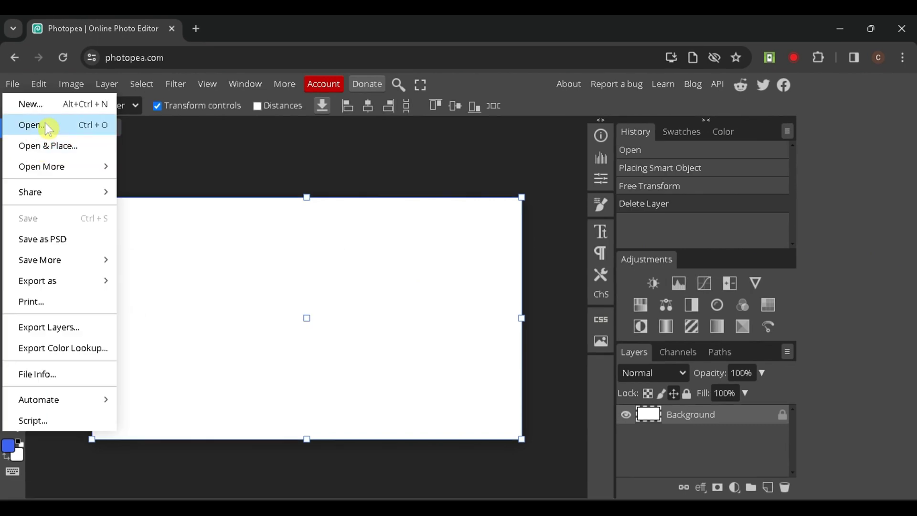
# - Place portrait-smiley-man-city-night-with-headphones-smartphone from the Thumbnail folder on the canvas and shift it to the right
pyautogui.click(45, 123)
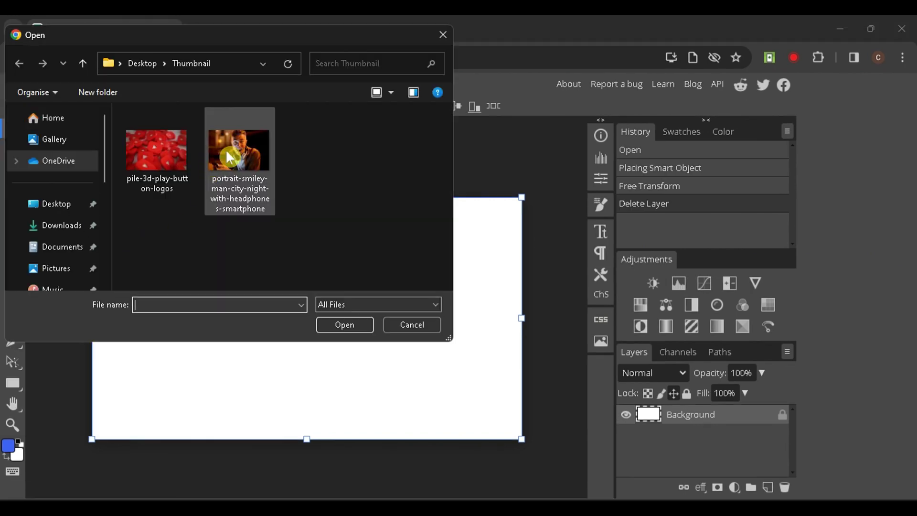
pyautogui.moveTo(229, 156); pyautogui.dragTo(390, 419)
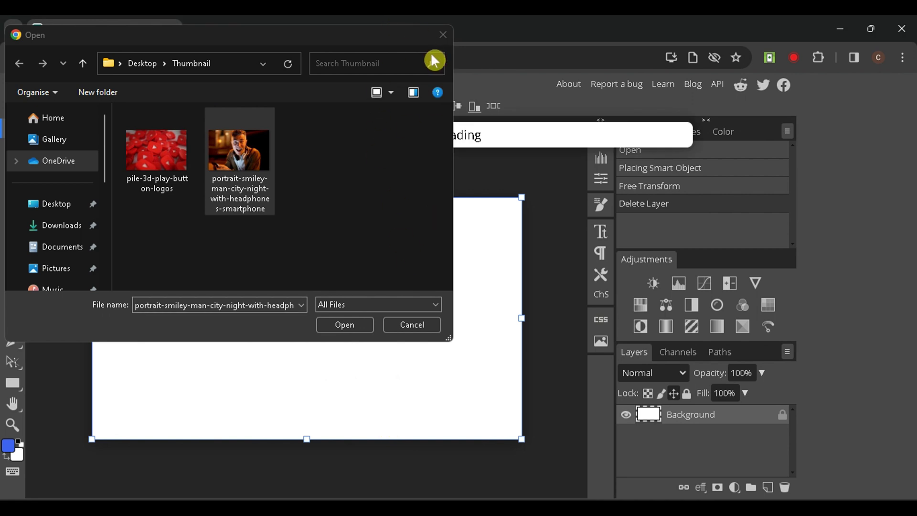
pyautogui.click(438, 36)
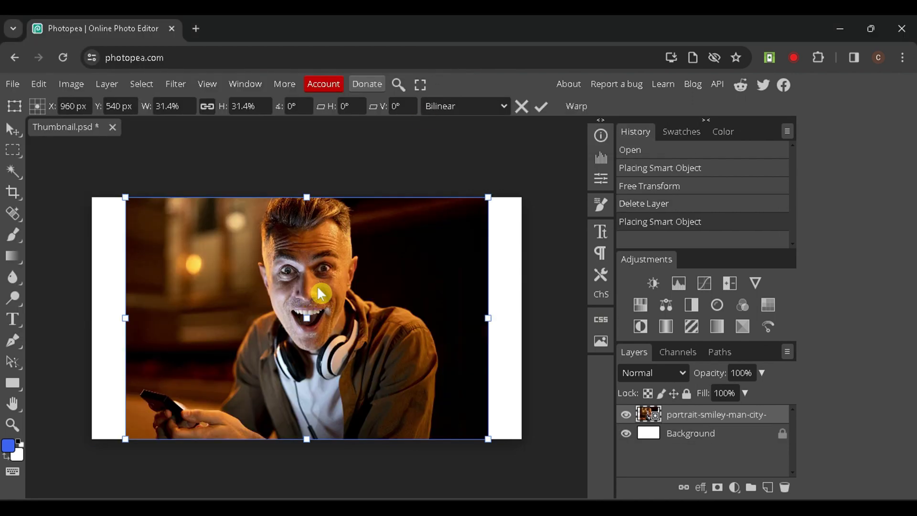
pyautogui.moveTo(320, 292); pyautogui.dragTo(384, 291)
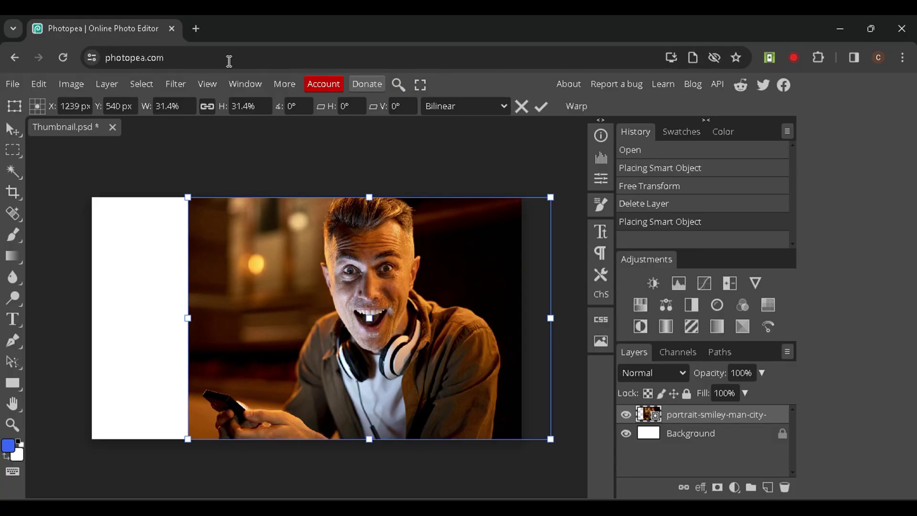
# - Search the web for adobe express online in a new browser tab, and open the Adobe Express site at its one-click tasks
pyautogui.click(196, 29)
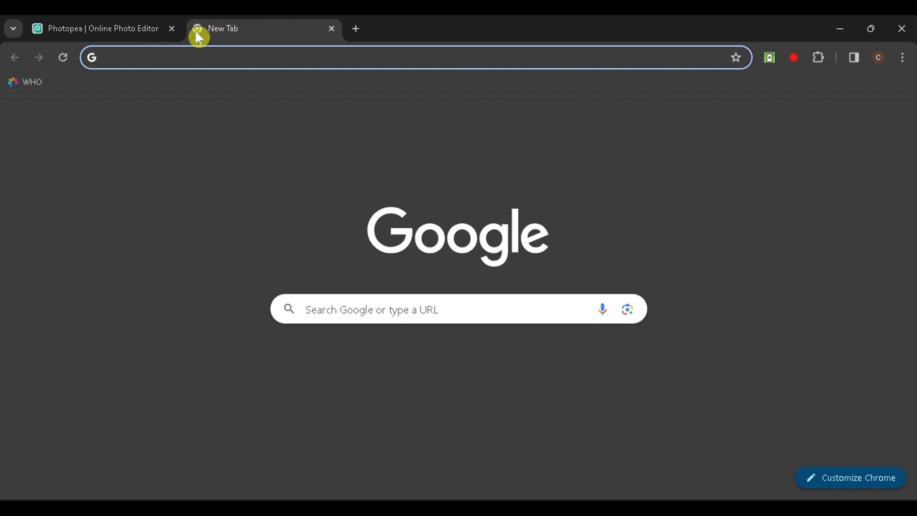
pyautogui.write('adobe')
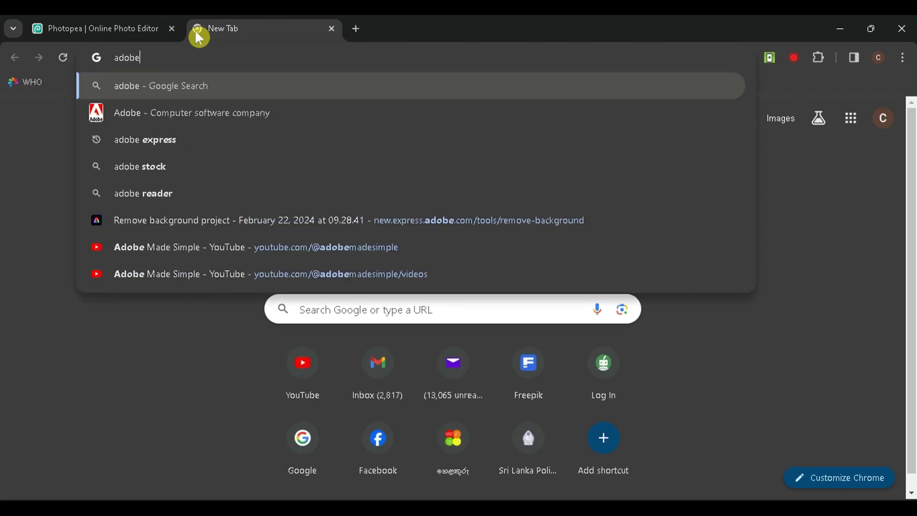
pyautogui.write(' expree')
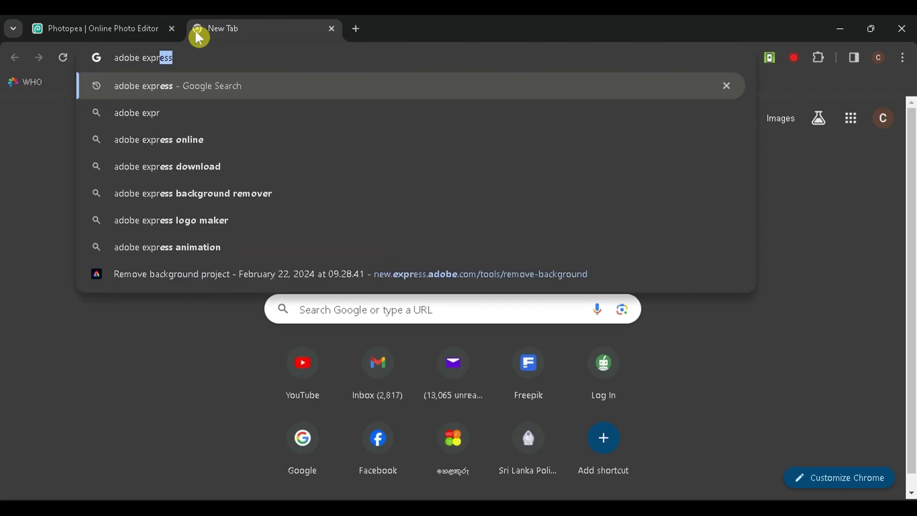
pyautogui.click(206, 144)
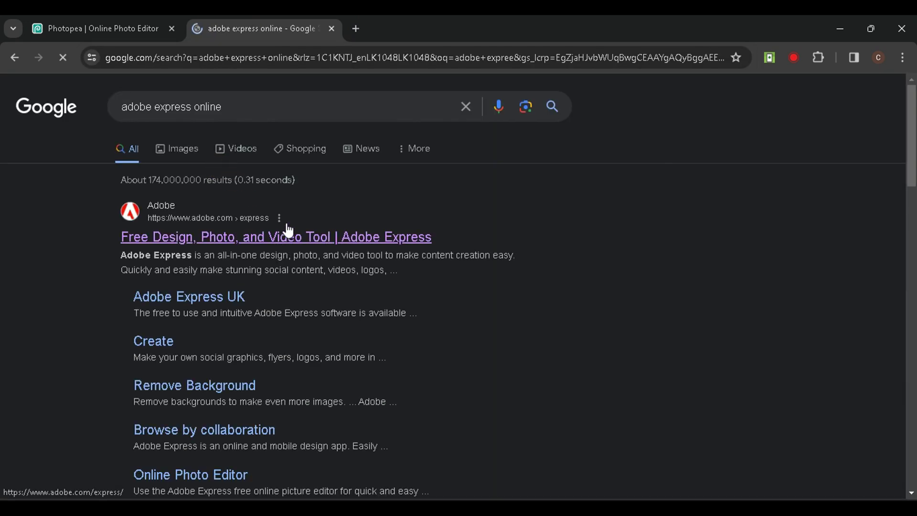
pyautogui.click(305, 178)
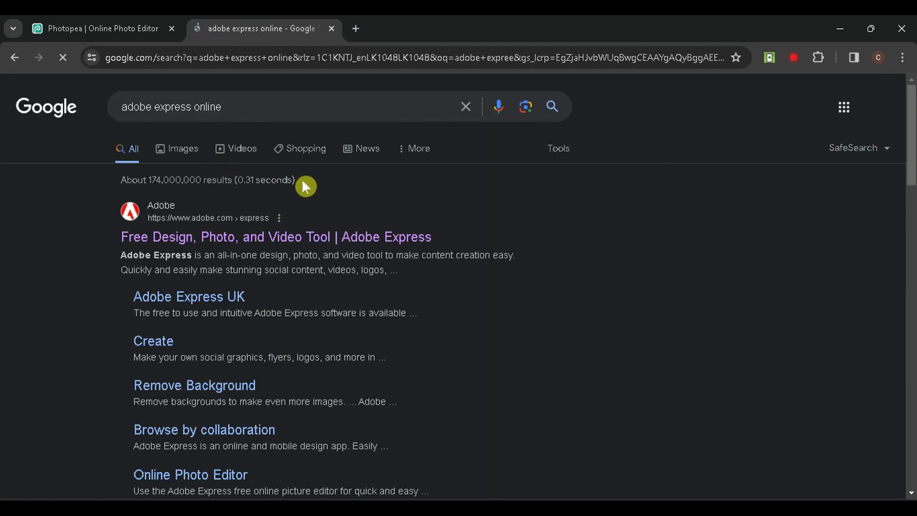
pyautogui.click(291, 244)
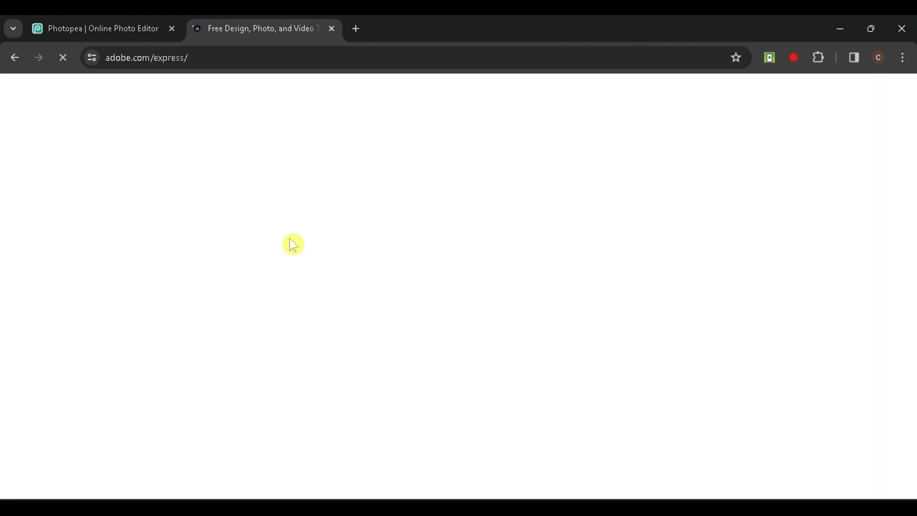
pyautogui.scroll(-10, 293, 244)
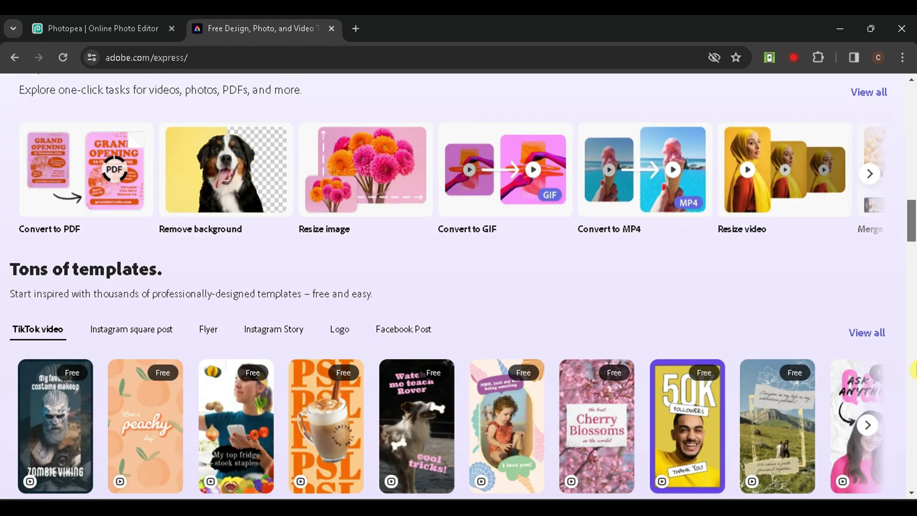
pyautogui.scroll(5, 914, 358)
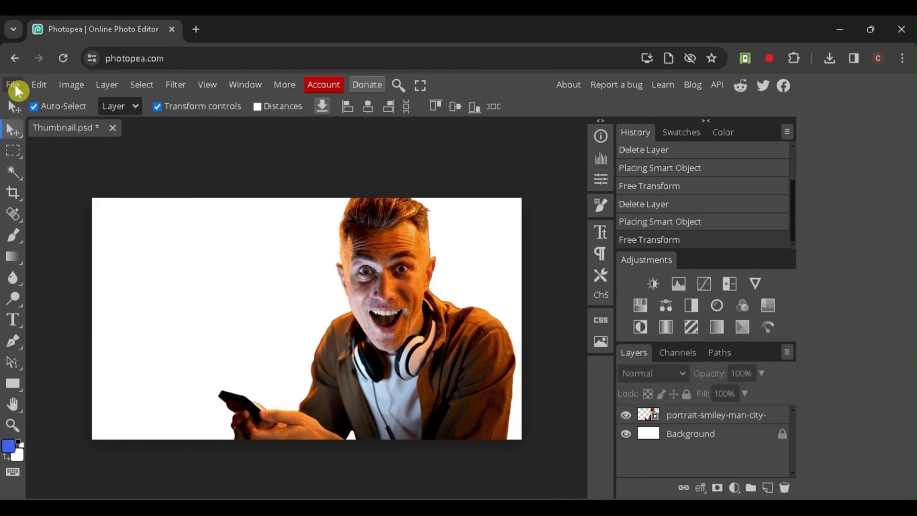
# - Place the pile-3d-play-button-logos image from the Thumbnail folder onto the thumbnail canvas
pyautogui.click(14, 86)
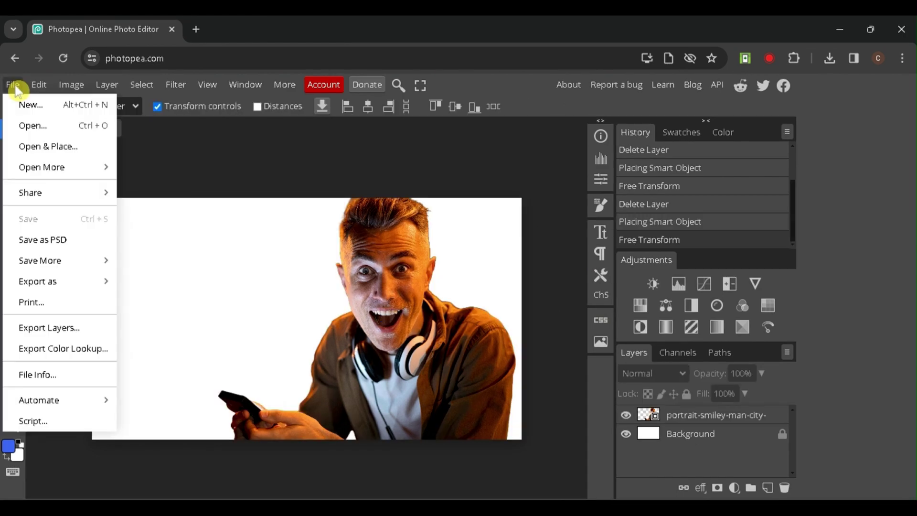
pyautogui.click(39, 128)
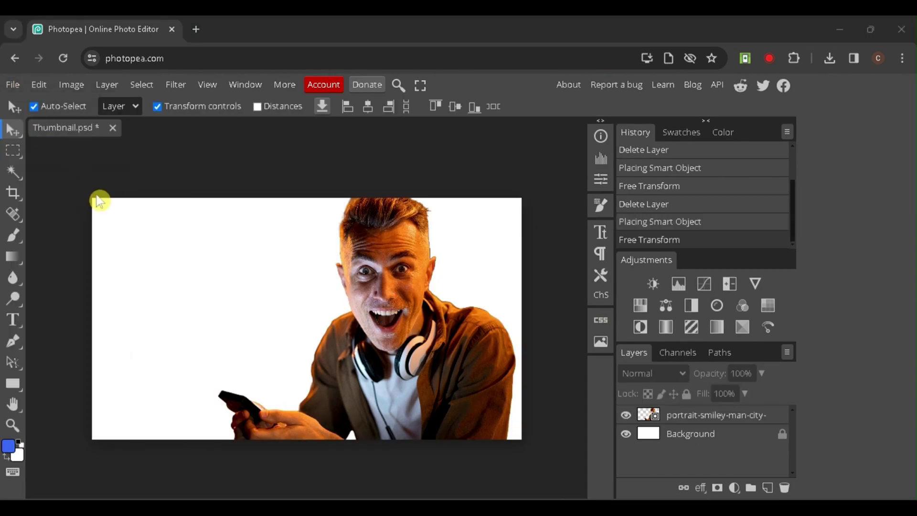
pyautogui.moveTo(151, 151); pyautogui.dragTo(184, 397)
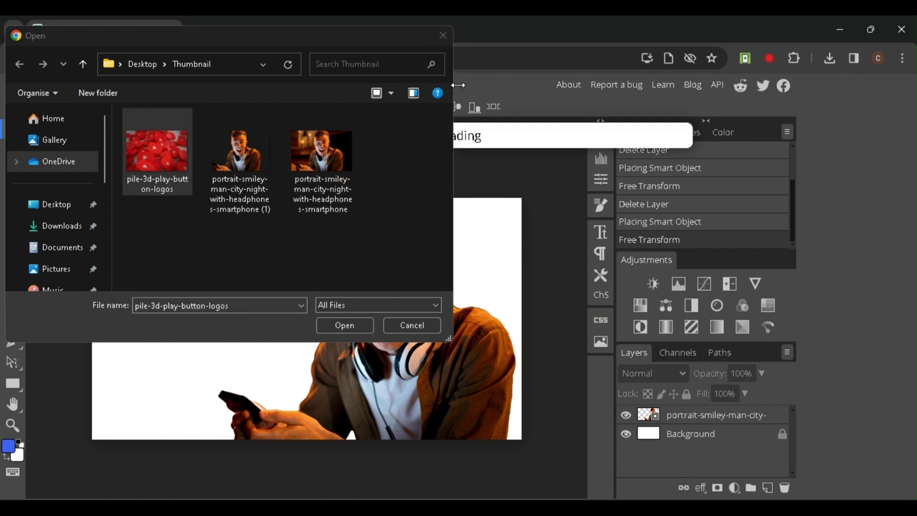
pyautogui.click(443, 38)
pyautogui.press('Return')
# - Send the play-button image one layer down, below the portrait, and enlarge it to cover the whole canvas
pyautogui.hotkey('ctrl', ']')
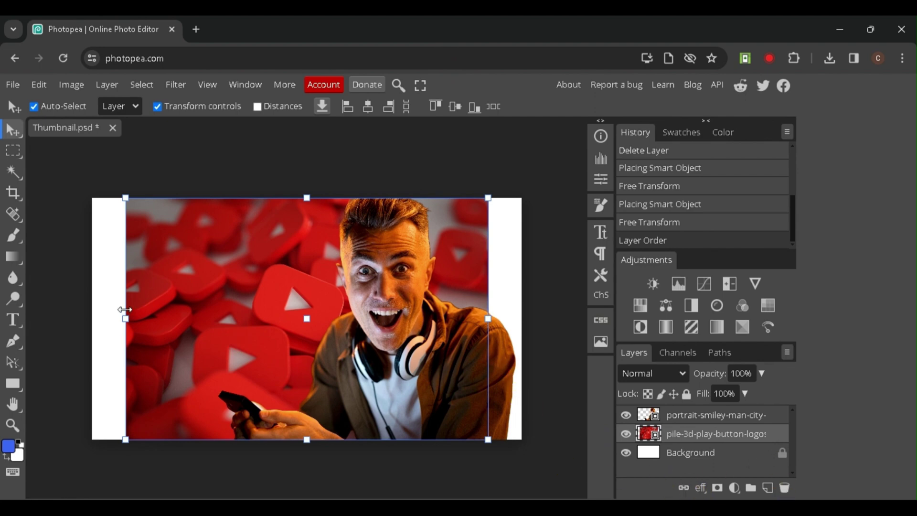
pyautogui.moveTo(125, 198); pyautogui.dragTo(67, 205)
pyautogui.press('Return')
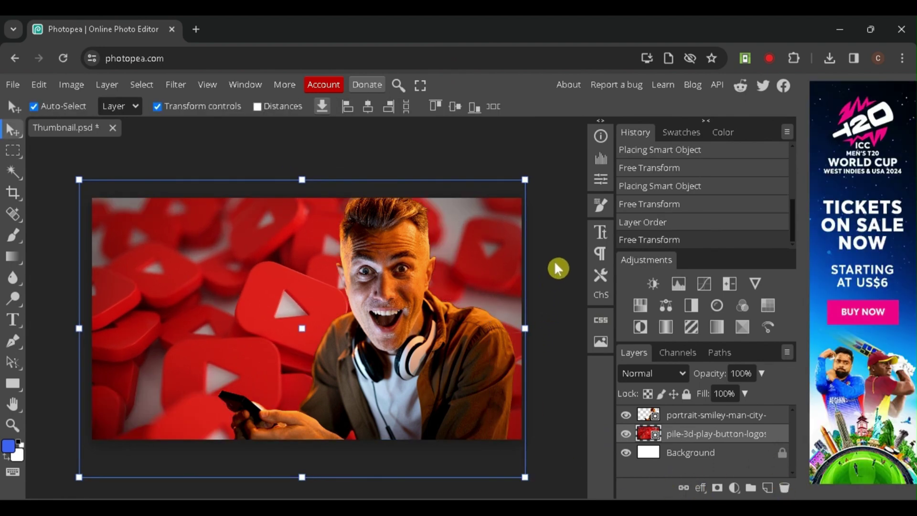
pyautogui.click(561, 273)
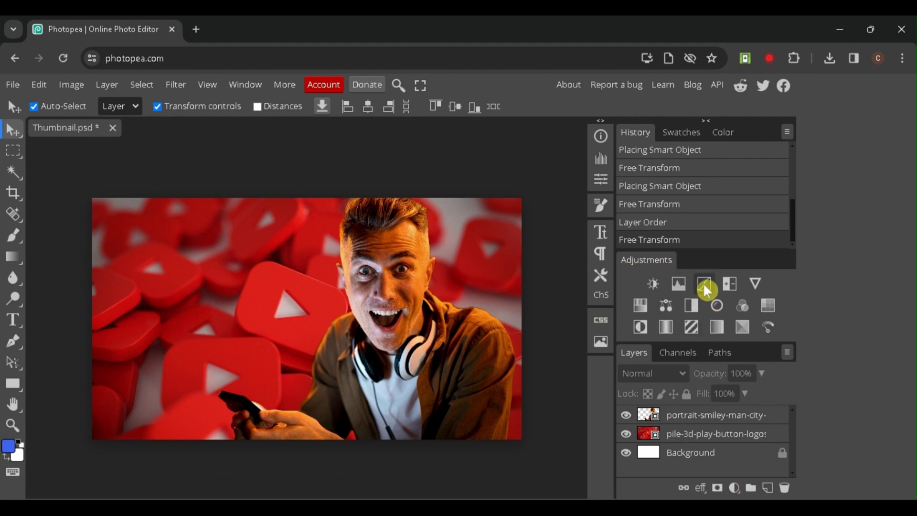
# - Add a Curves adjustment layer and pull the midpoint of its RGB curve slightly down to darken the image
pyautogui.click(243, 85)
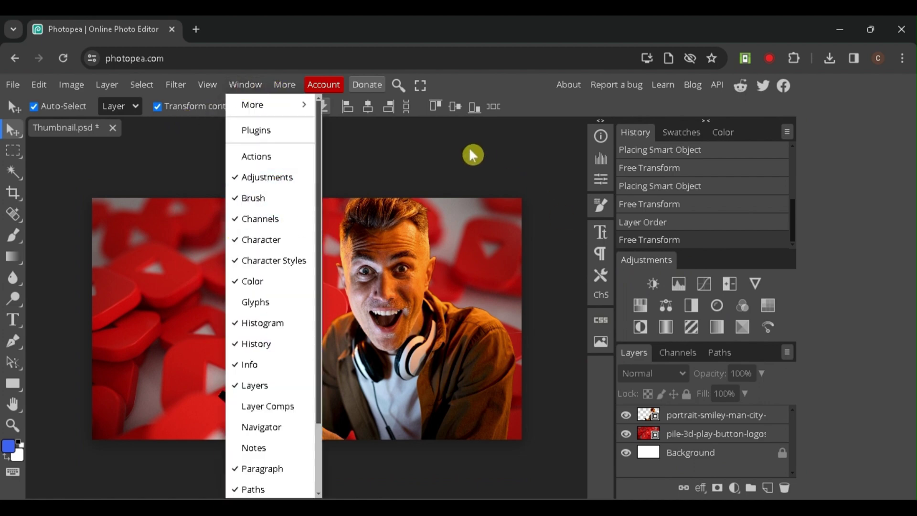
pyautogui.click(453, 168)
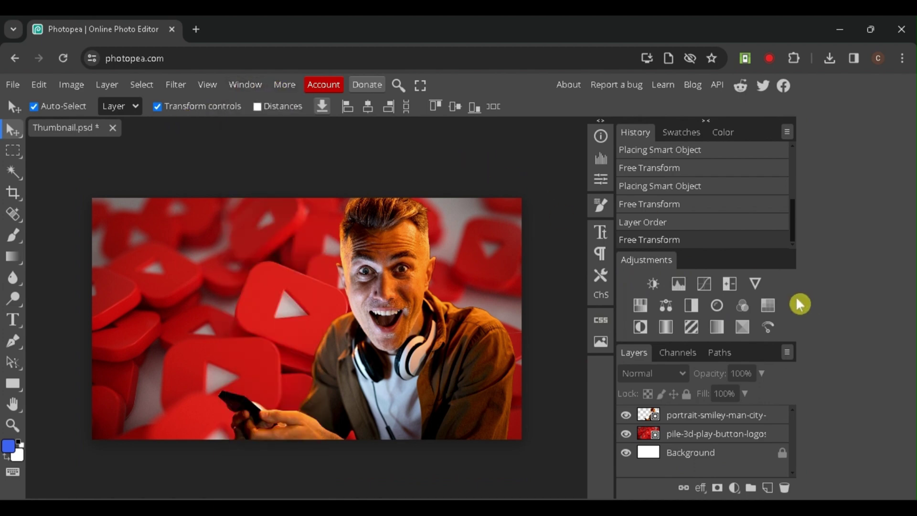
pyautogui.click(704, 285)
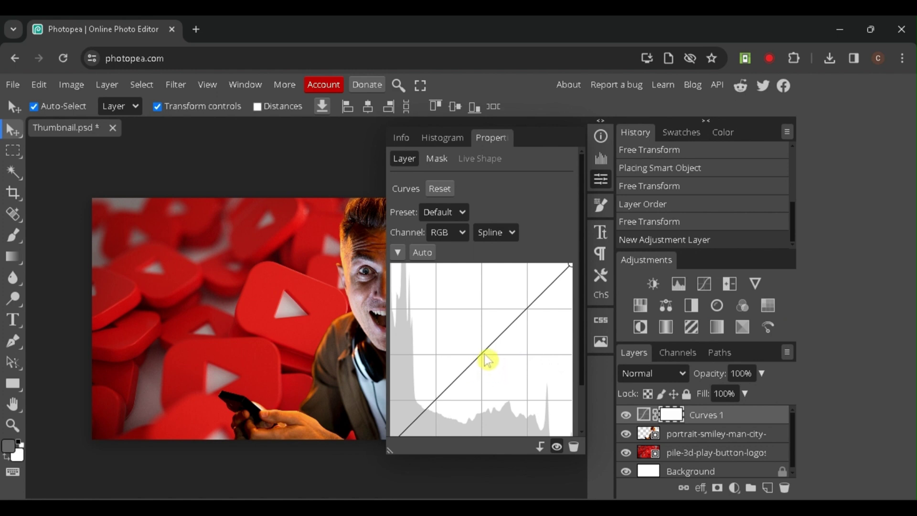
pyautogui.moveTo(484, 354); pyautogui.dragTo(497, 367)
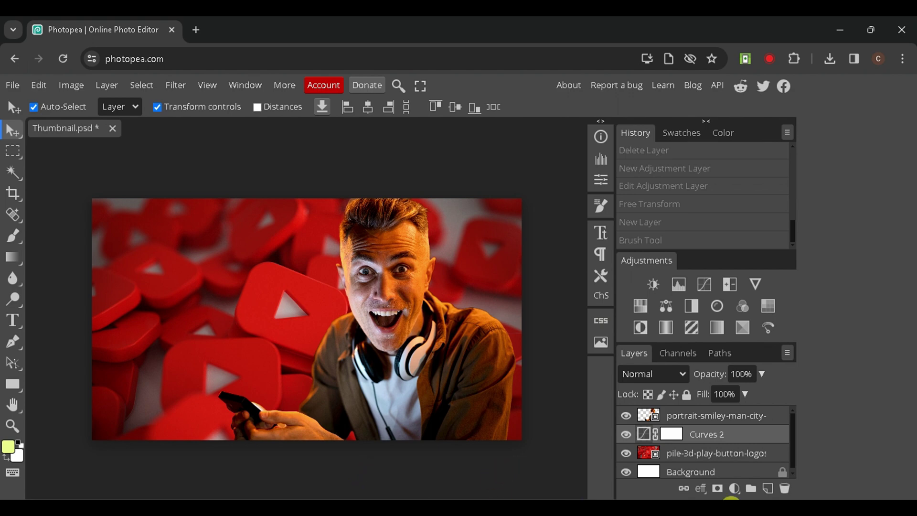
# - Add an empty layer above the Curves adjustment and set the soft brush's size to 730 px
pyautogui.click(768, 488)
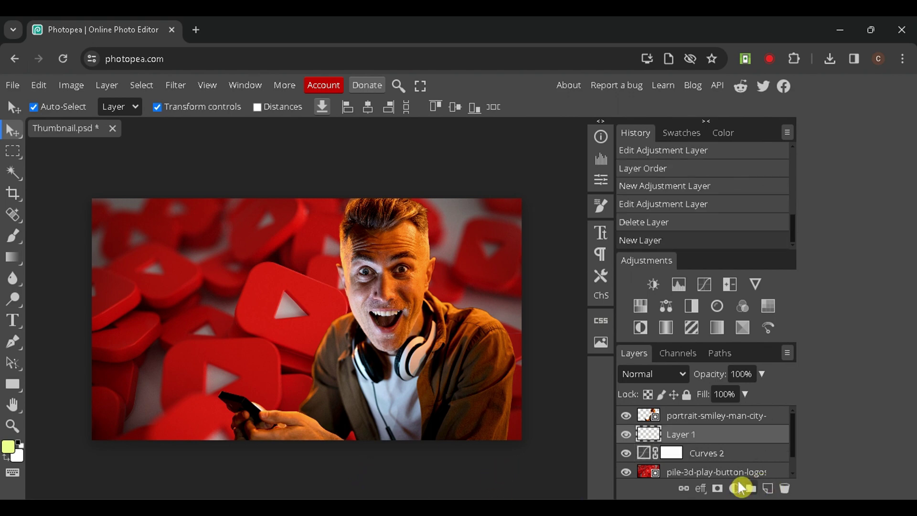
pyautogui.press('b')
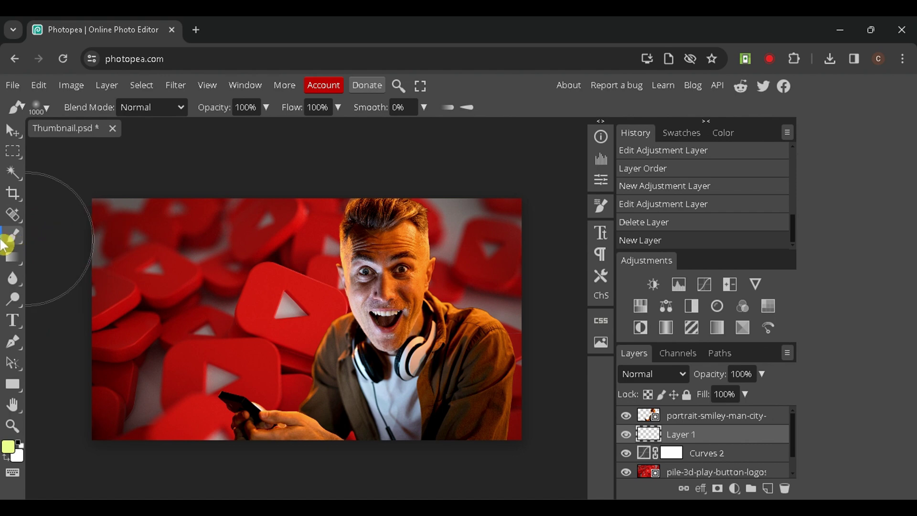
pyautogui.click(45, 109)
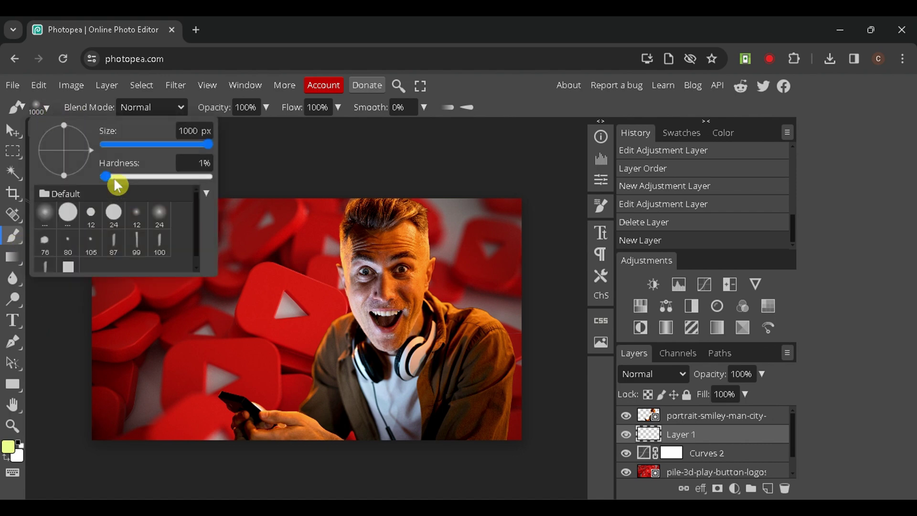
pyautogui.moveTo(198, 149); pyautogui.dragTo(198, 146)
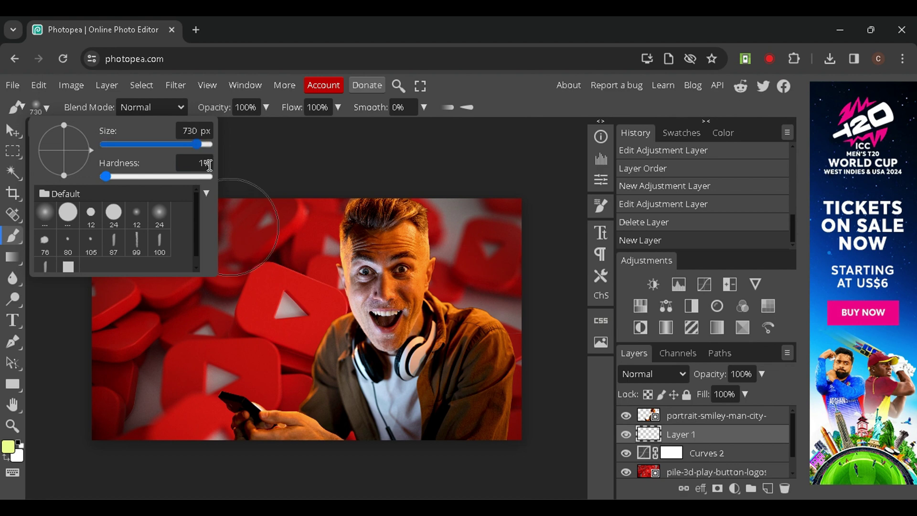
pyautogui.click(51, 111)
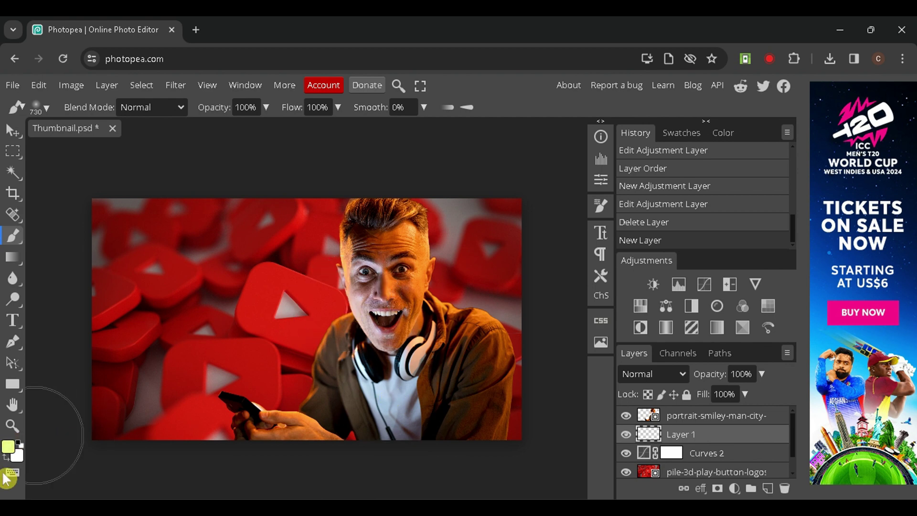
# - Set the brush colour to light yellow-green (#eaff86) and paint a soft glow behind the man on both sides of his body
pyautogui.click(7, 448)
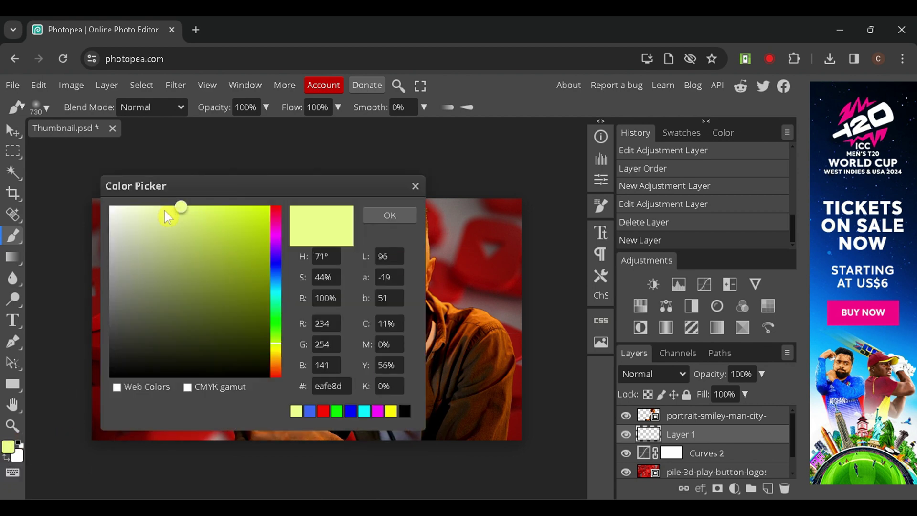
pyautogui.click(390, 215)
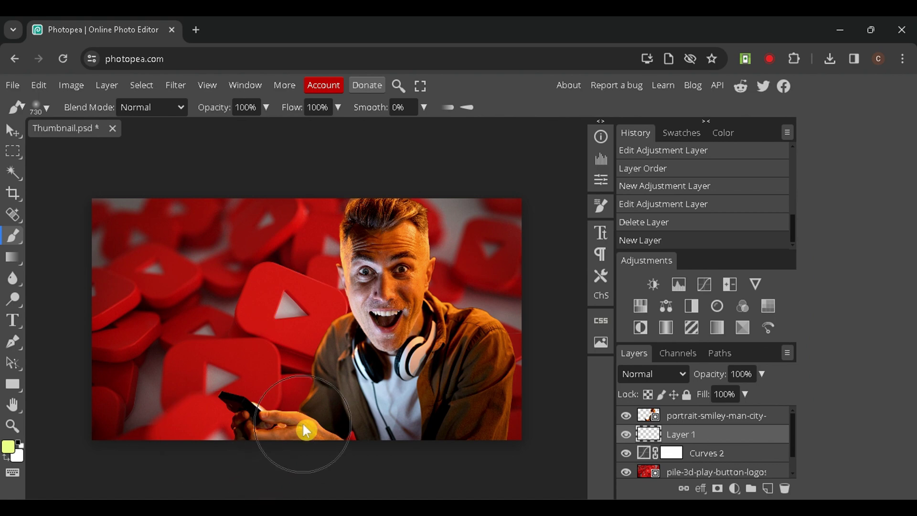
pyautogui.moveTo(301, 354); pyautogui.dragTo(311, 268)
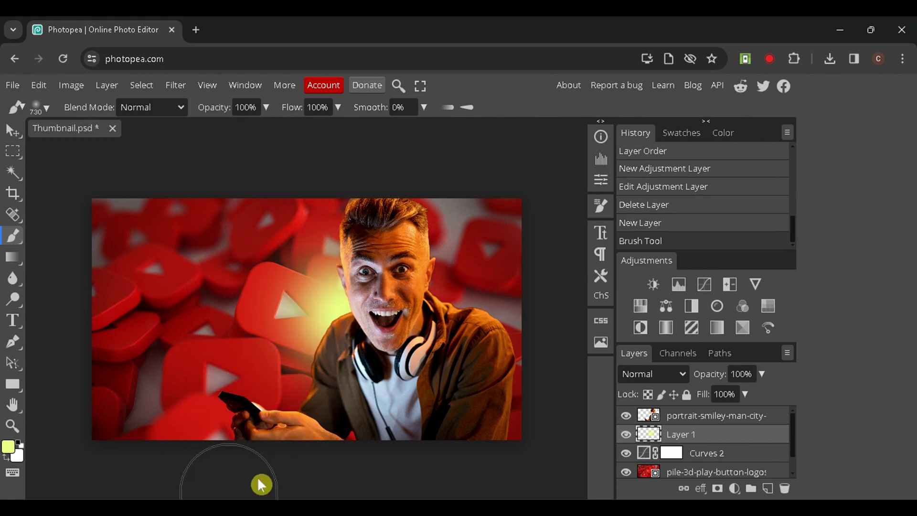
pyautogui.click(315, 406)
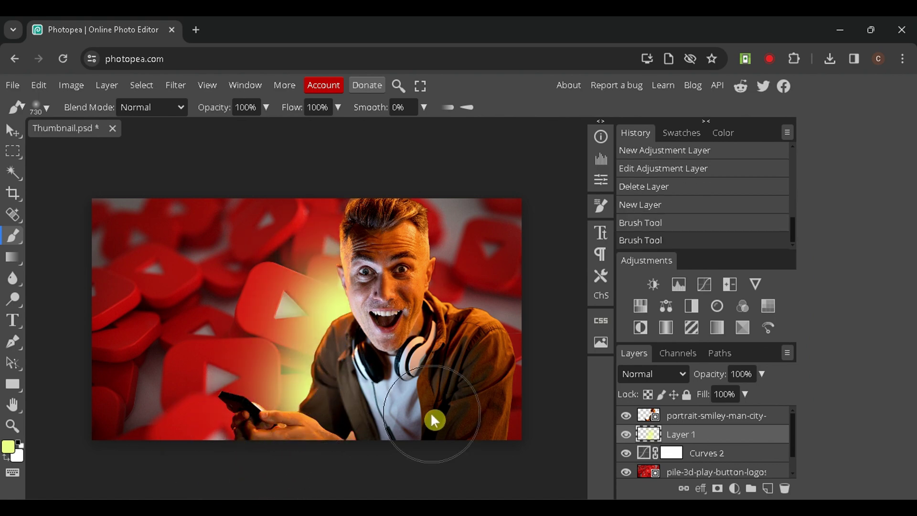
pyautogui.hotkey('ctrl', 'z')
pyautogui.click(456, 285)
pyautogui.click(322, 378)
pyautogui.click(492, 406)
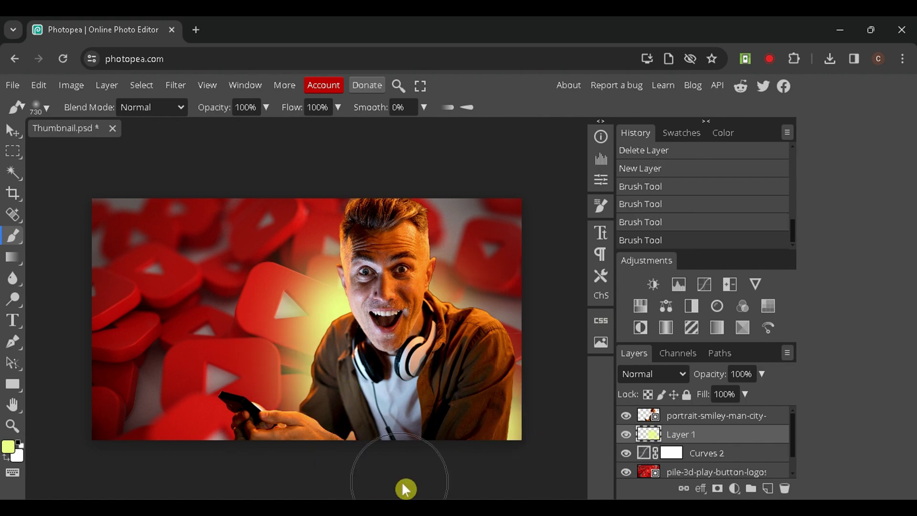
pyautogui.click(472, 339)
pyautogui.click(402, 256)
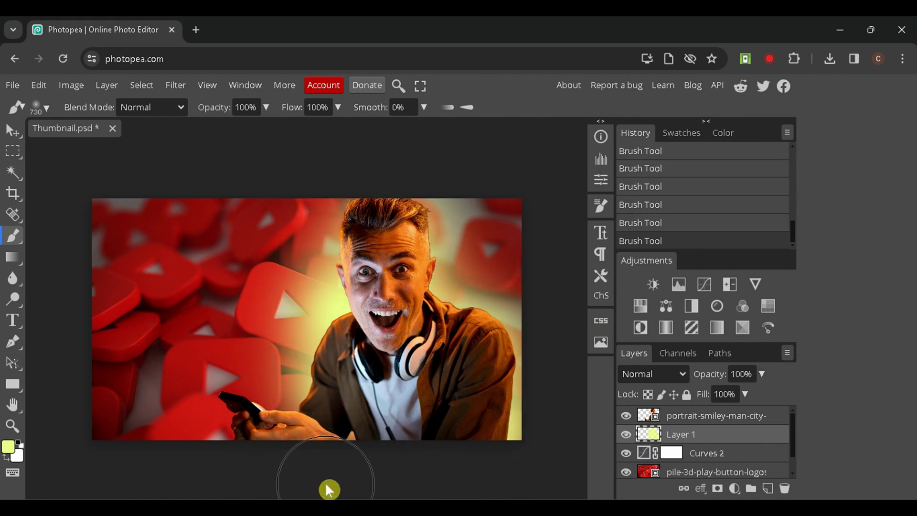
# - Add an empty layer above the yellow-green glow and paint soft off-white strokes behind the man
pyautogui.hotkey('ctrl', 'shift', 'n')
pyautogui.click(9, 446)
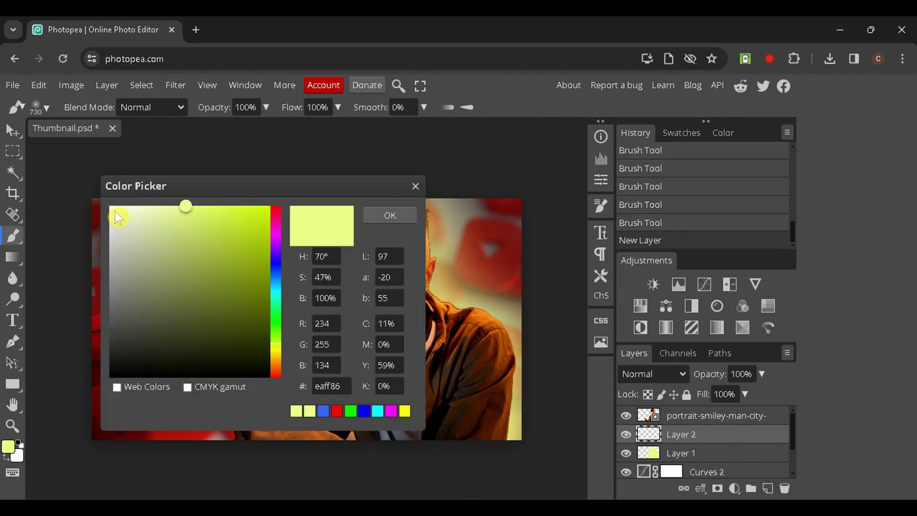
pyautogui.click(115, 212)
pyautogui.click(384, 219)
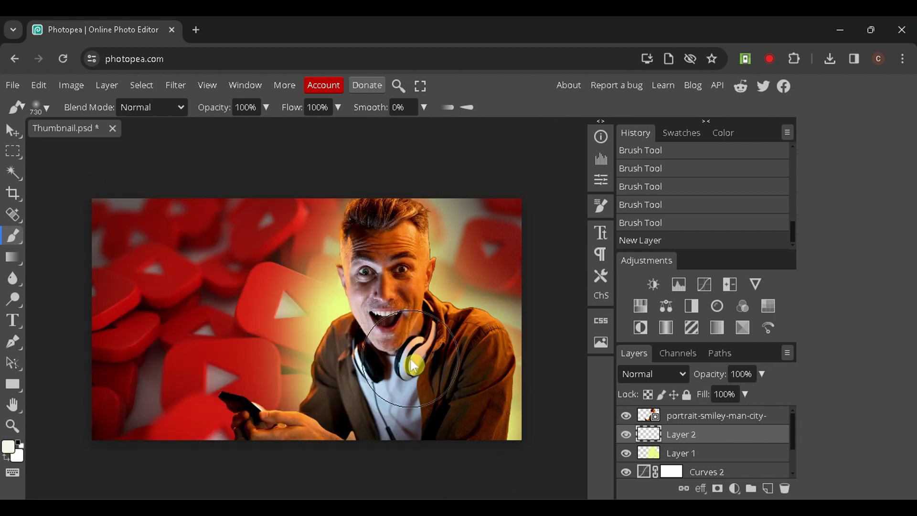
pyautogui.moveTo(430, 356)
pyautogui.mouseDown()
pyautogui.moveTo(434, 302)
pyautogui.moveTo(387, 272)
pyautogui.mouseUp()
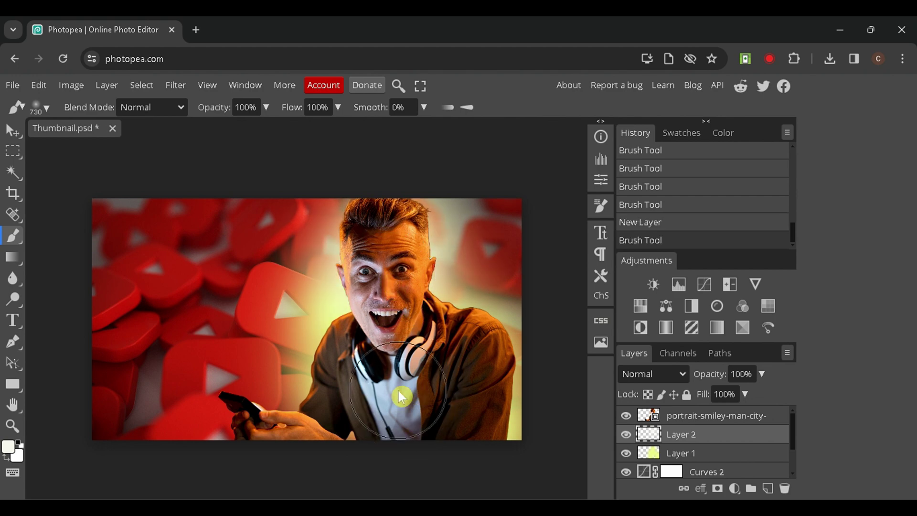
pyautogui.moveTo(403, 389)
pyautogui.mouseDown()
pyautogui.moveTo(340, 423)
pyautogui.moveTo(354, 430)
pyautogui.mouseUp()
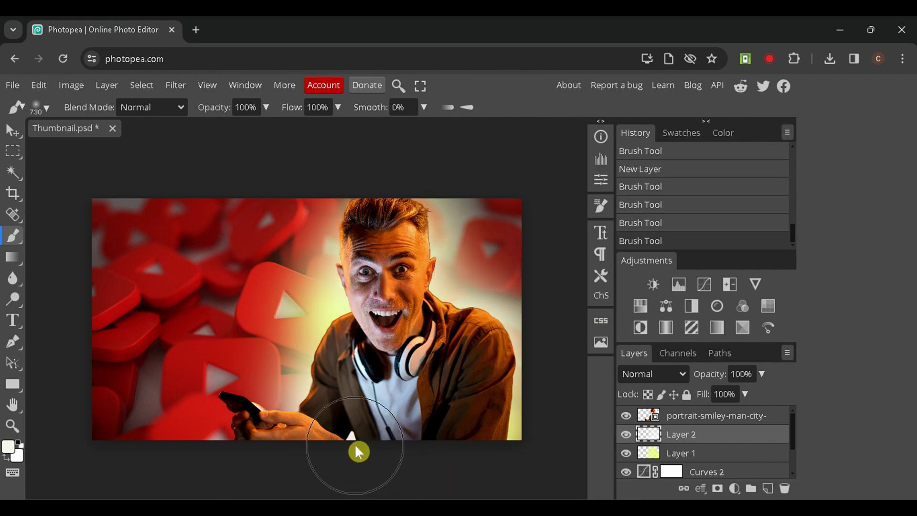
# - Set the blend mode of both glow layers, Layer 2 and Layer 1, to Screen
pyautogui.click(683, 374)
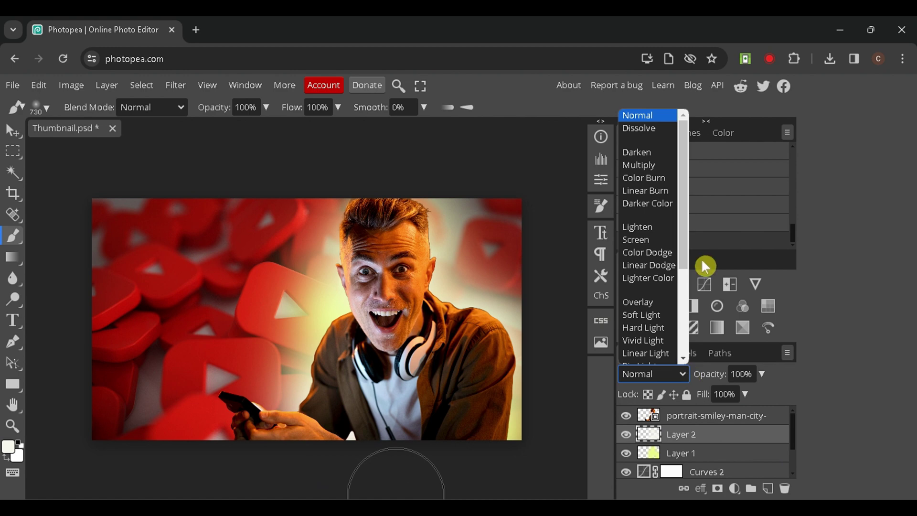
pyautogui.click(652, 240)
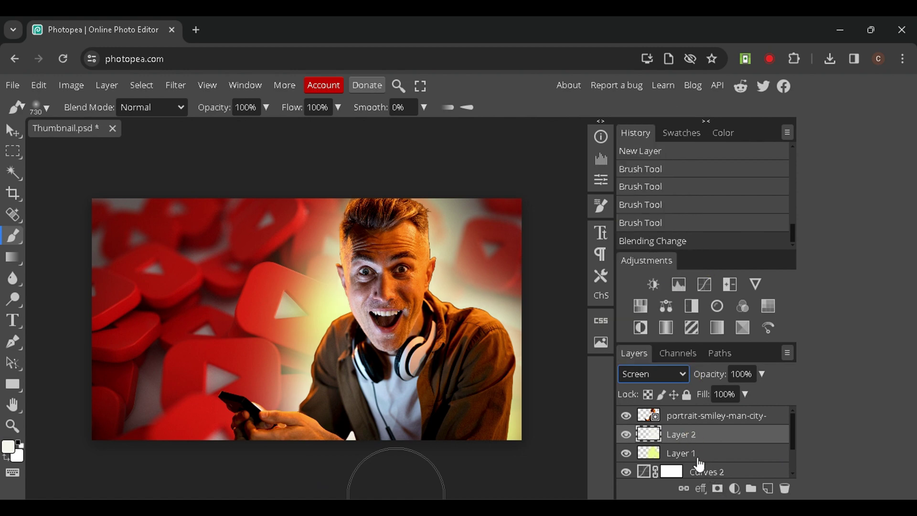
pyautogui.click(696, 455)
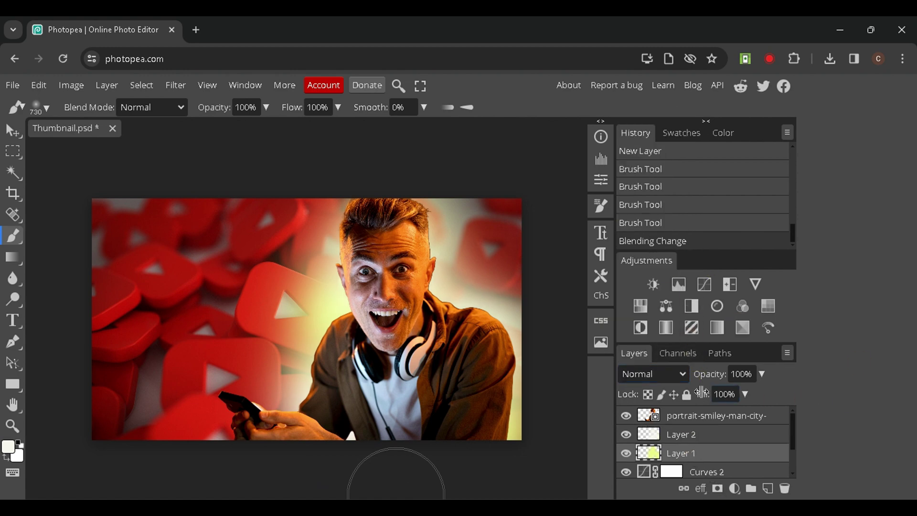
pyautogui.click(683, 375)
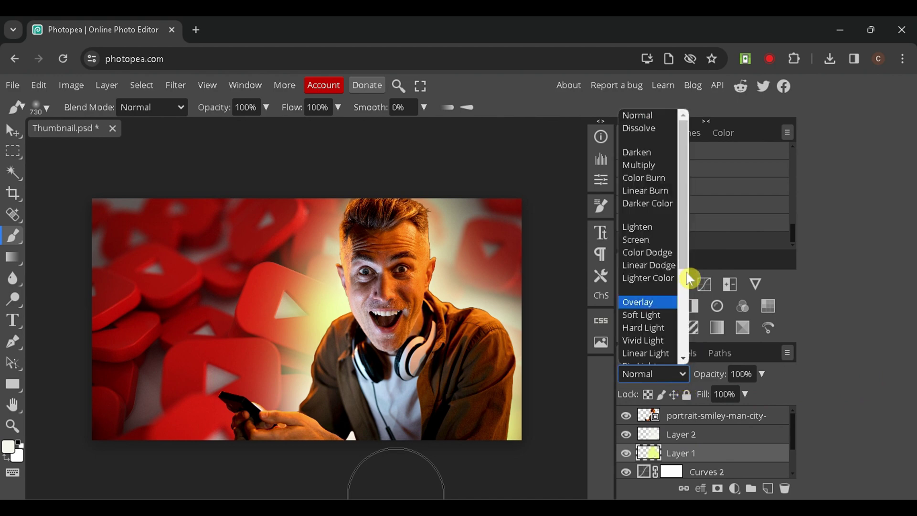
pyautogui.click(636, 240)
# - Give the portrait layer an off-white (#f9f9f1) Inner Glow with a size of 42 px and slightly reduced opacity
pyautogui.click(716, 416)
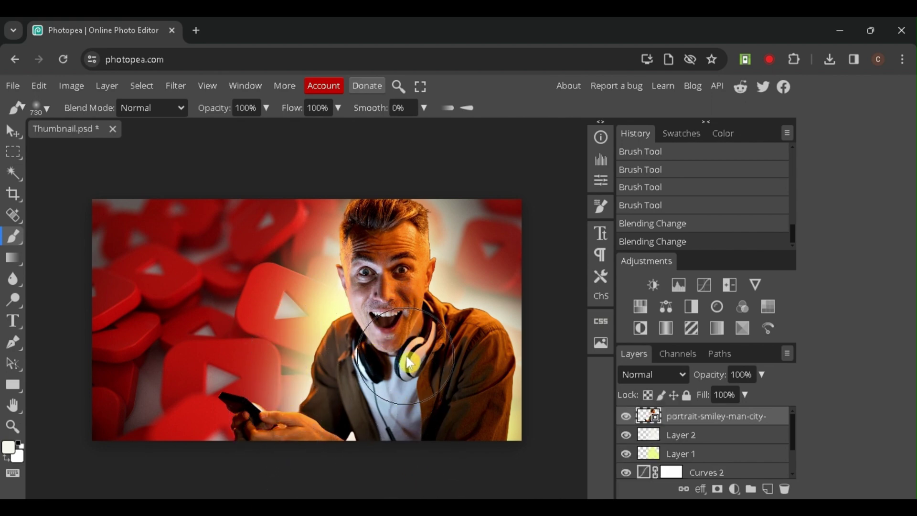
pyautogui.doubleClick(719, 419)
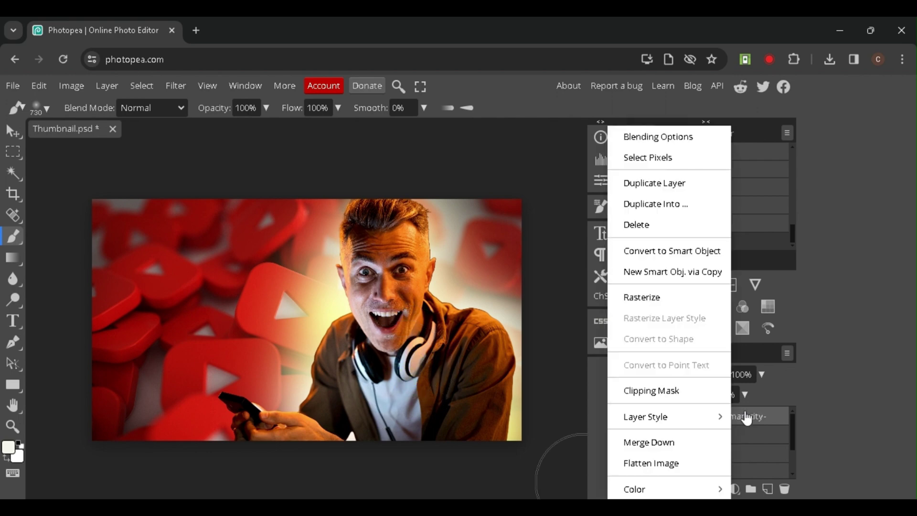
pyautogui.click(676, 136)
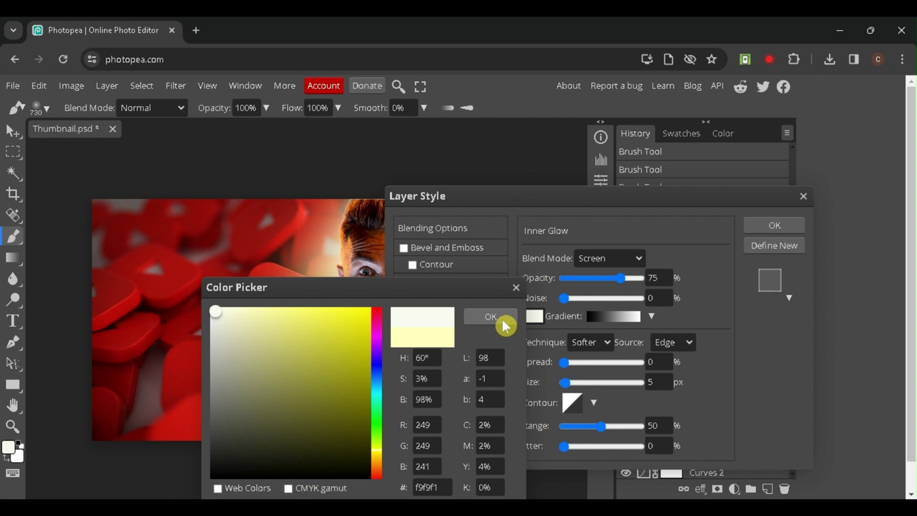
pyautogui.click(501, 321)
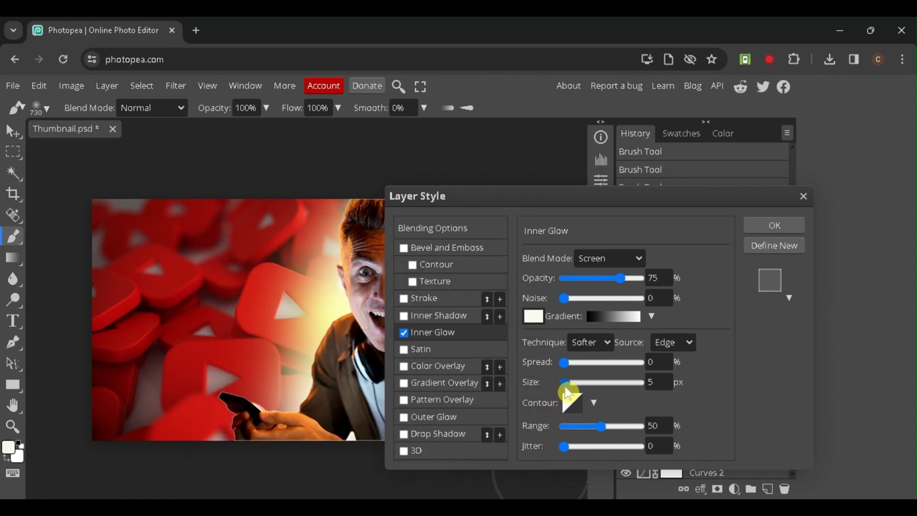
pyautogui.moveTo(566, 388); pyautogui.dragTo(586, 389)
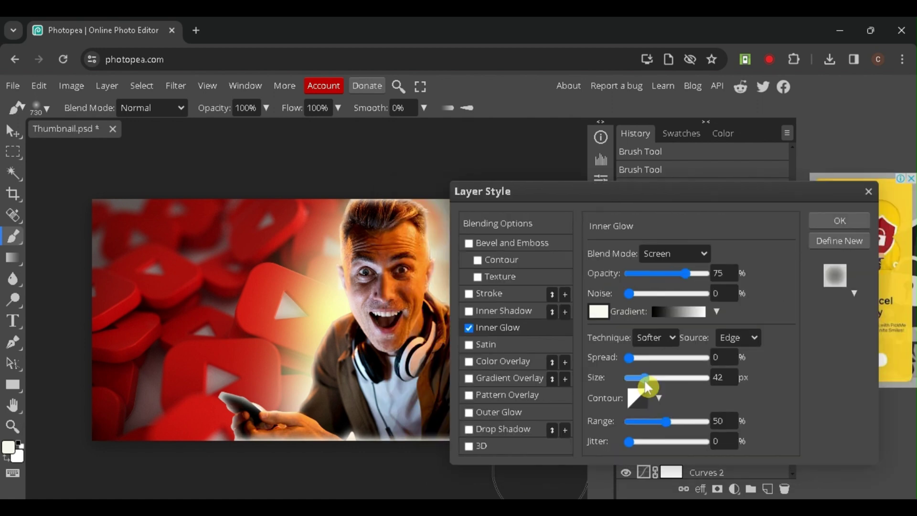
pyautogui.moveTo(646, 382); pyautogui.dragTo(648, 382)
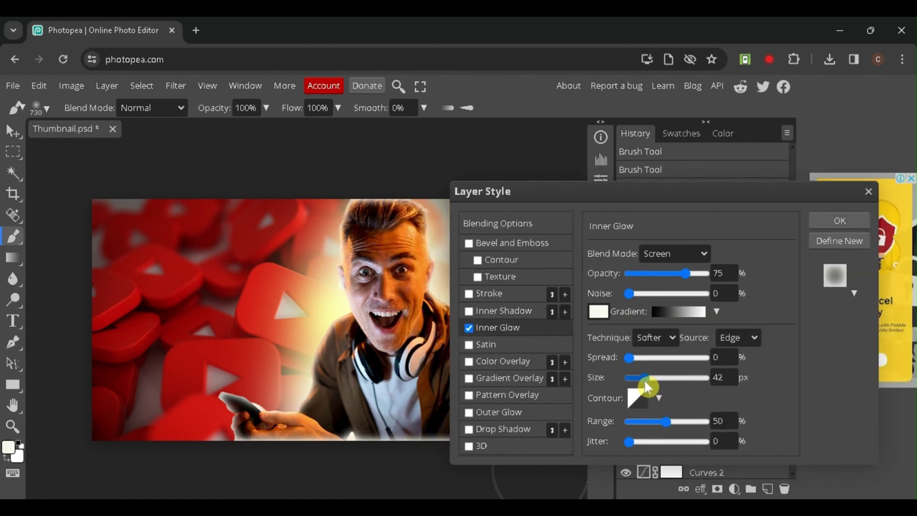
pyautogui.moveTo(685, 274); pyautogui.dragTo(674, 278)
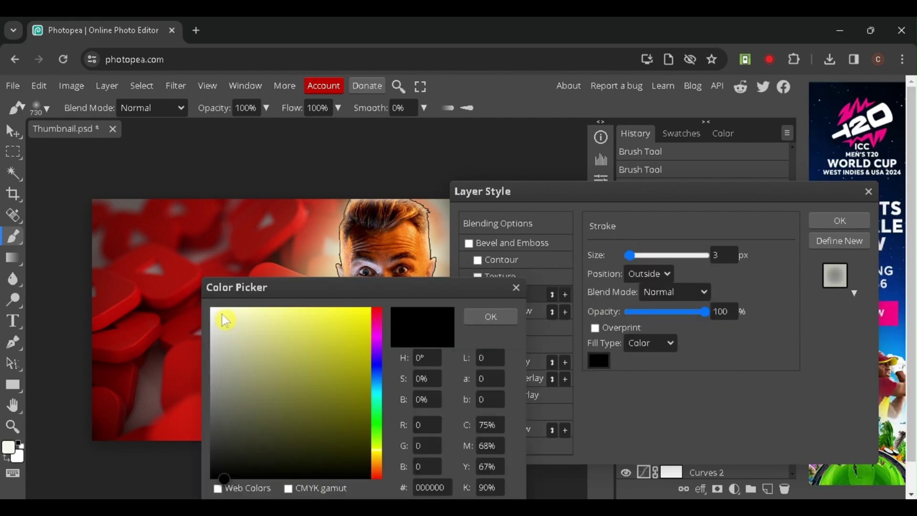
# - Set the portrait's outside Stroke to off-white (#f5f5e4) and make it slightly thicker than 3 px
pyautogui.click(221, 315)
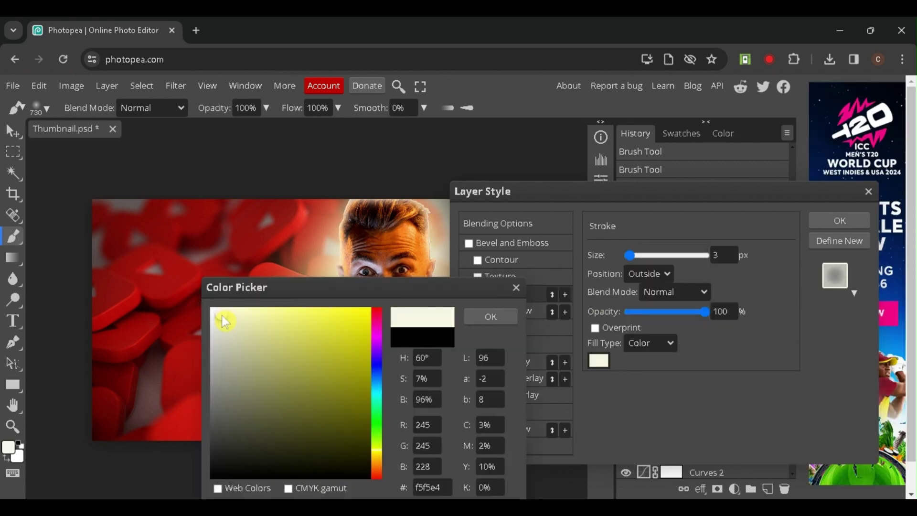
pyautogui.click(497, 325)
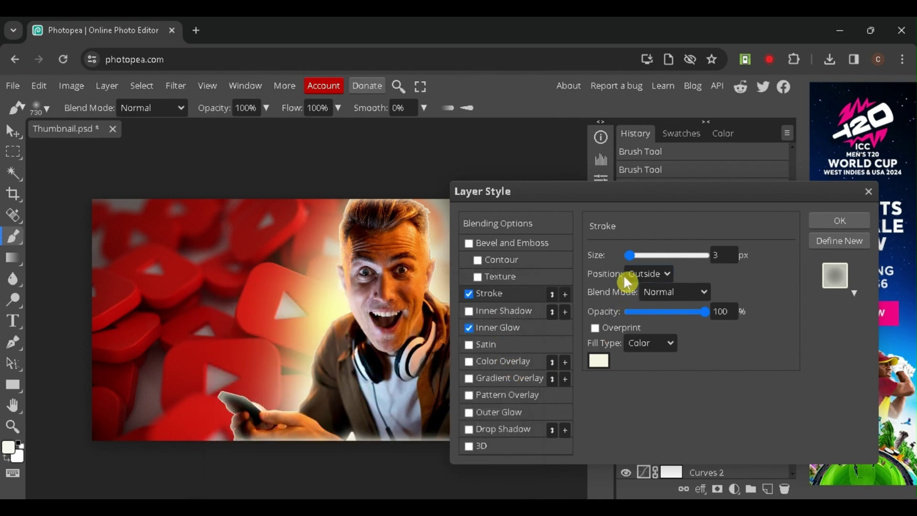
pyautogui.moveTo(633, 262); pyautogui.dragTo(640, 262)
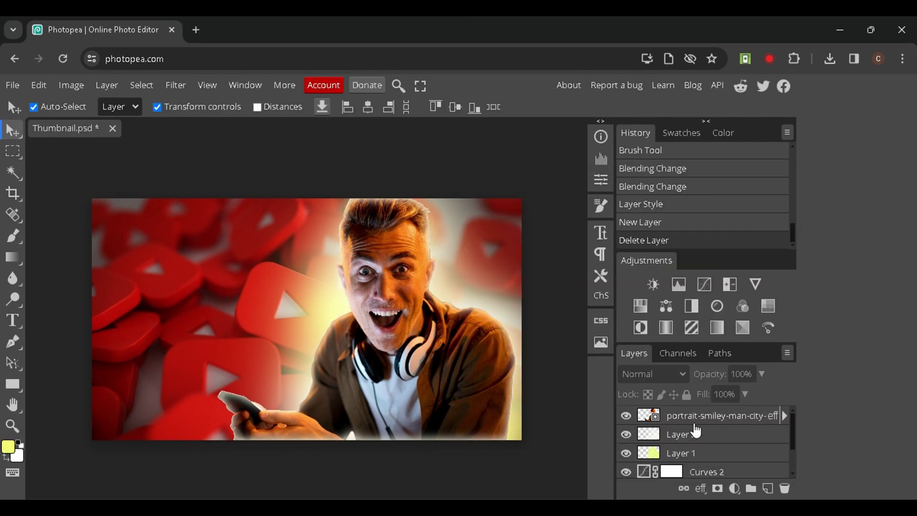
# - Add an empty layer above the portrait and paint one soft 543 px yellow (#f8fd7b) spot over the play buttons left of the man
pyautogui.moveTo(704, 421); pyautogui.dragTo(769, 494)
pyautogui.click(767, 489)
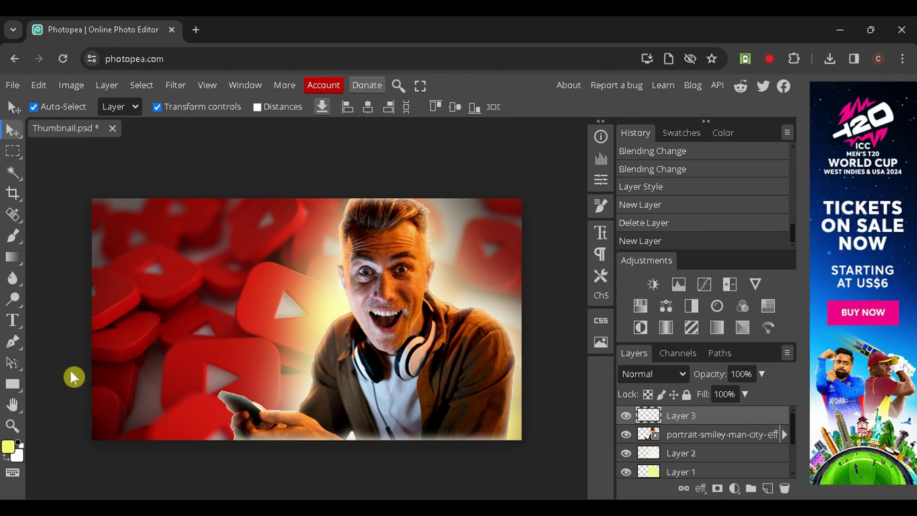
pyautogui.click(19, 239)
pyautogui.click(53, 241)
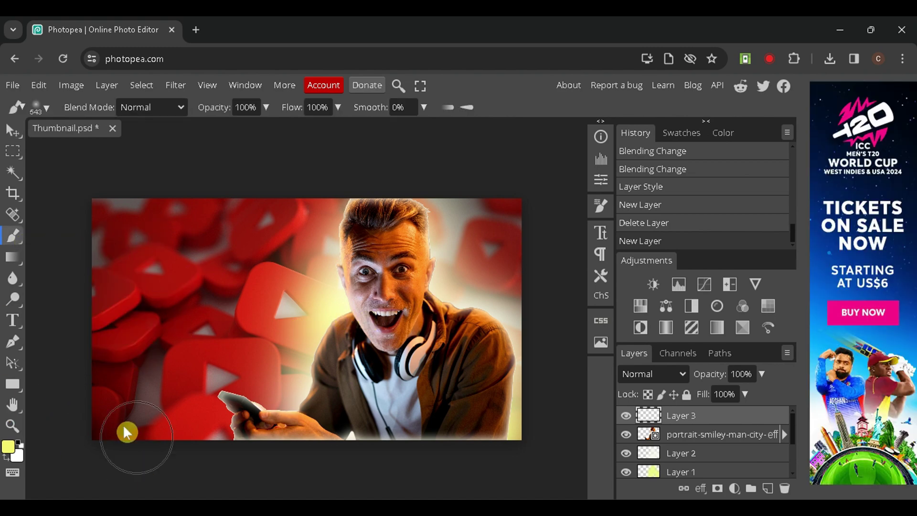
pyautogui.click(44, 107)
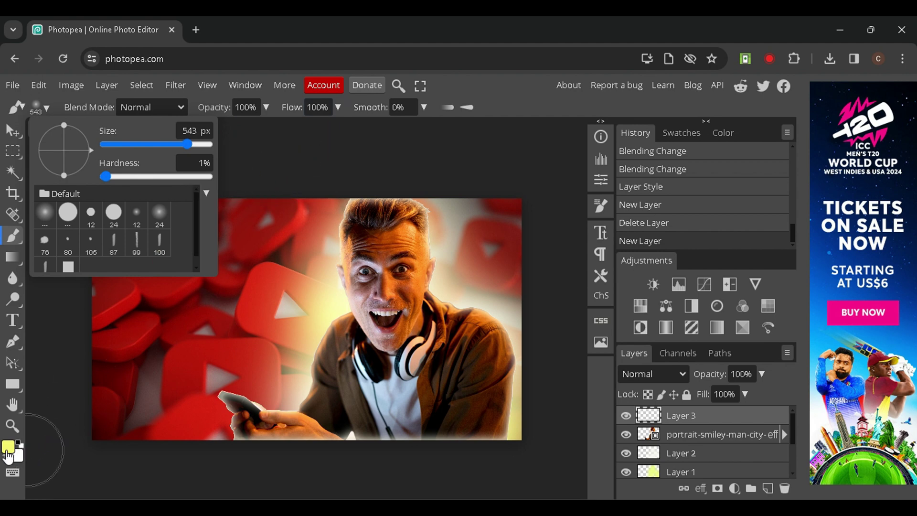
pyautogui.click(15, 446)
pyautogui.moveTo(191, 212); pyautogui.dragTo(191, 207)
pyautogui.click(390, 217)
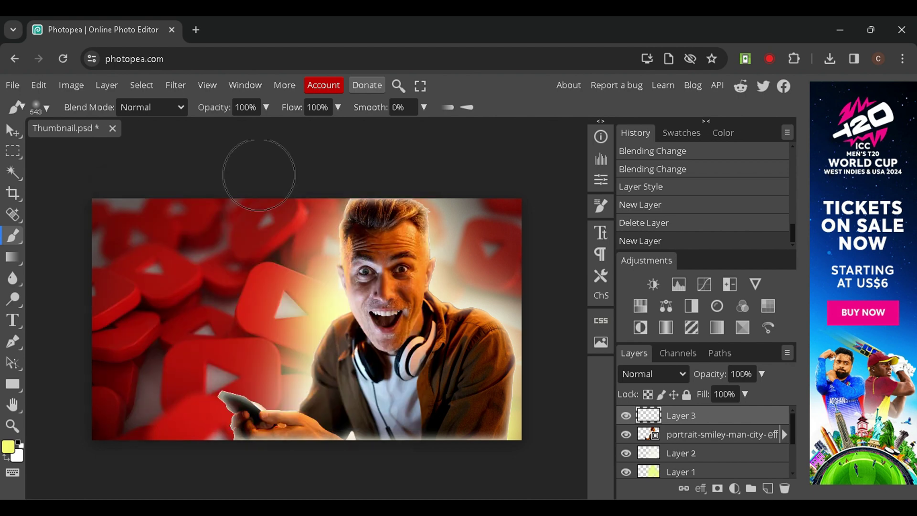
pyautogui.click(176, 274)
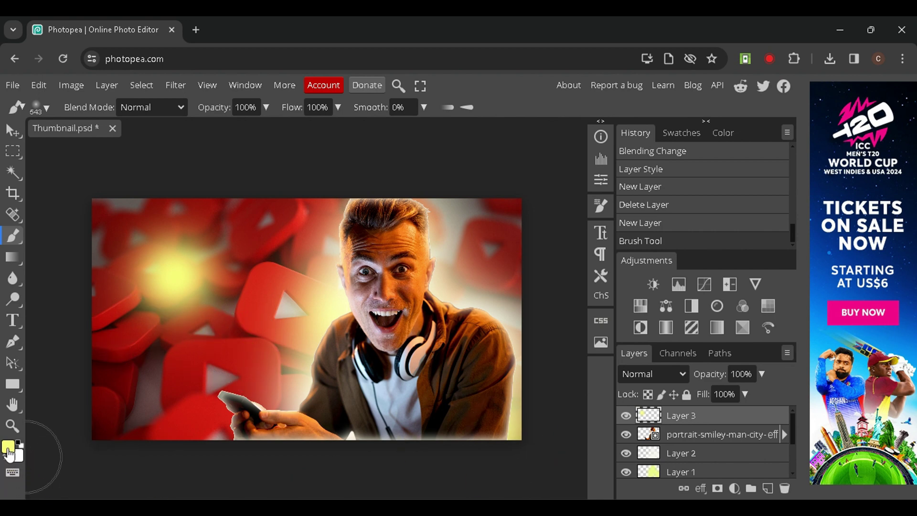
# - Change the brush to off-white at 161 px and paint one dab in the centre of the yellow spot
pyautogui.click(9, 447)
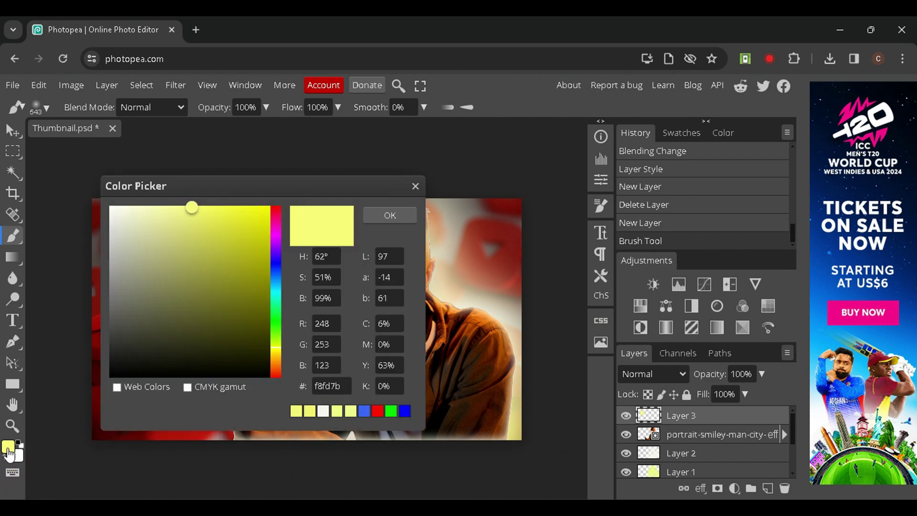
pyautogui.click(117, 212)
pyautogui.click(382, 218)
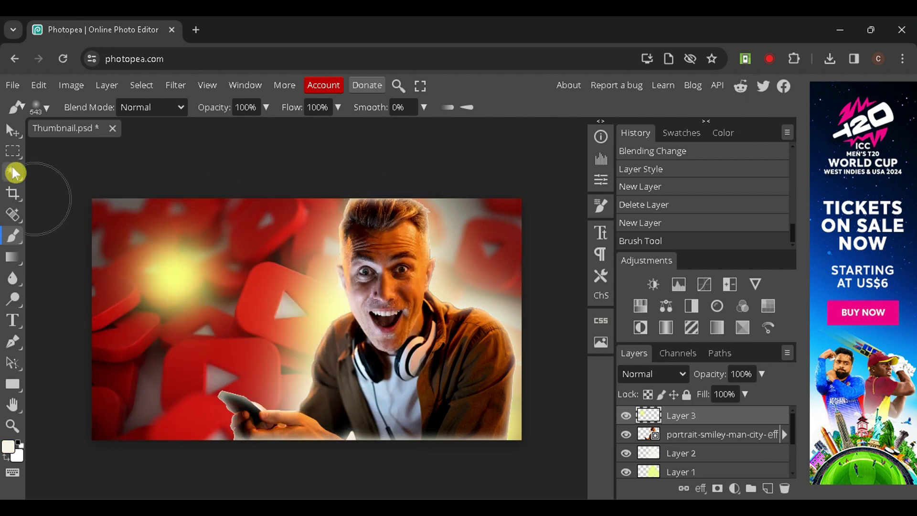
pyautogui.click(41, 113)
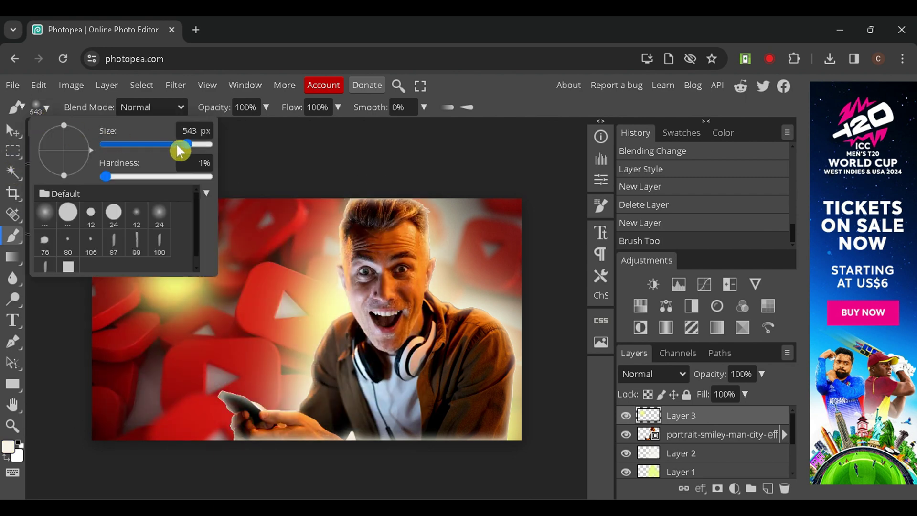
pyautogui.moveTo(185, 145); pyautogui.dragTo(149, 144)
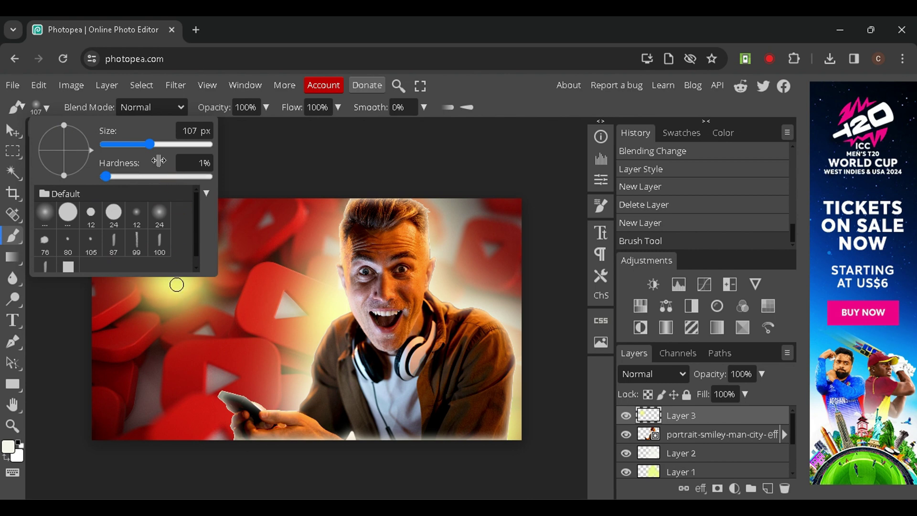
pyautogui.press(']')
pyautogui.press(']')
pyautogui.press(']')
pyautogui.press(']')
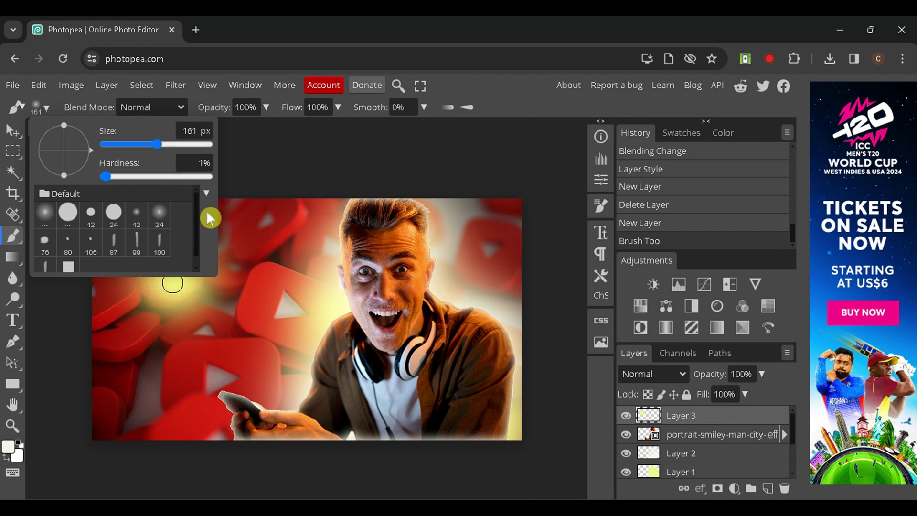
pyautogui.click(256, 170)
pyautogui.click(173, 280)
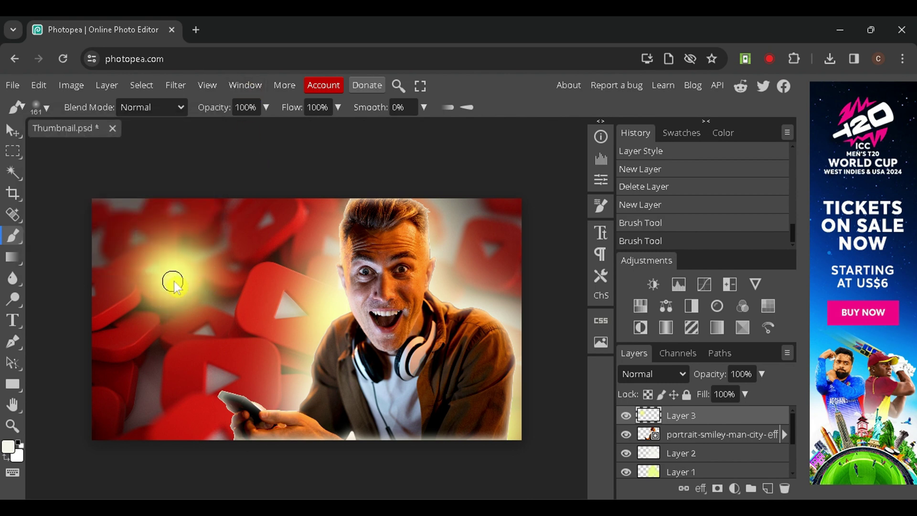
# - Add one more off-white dab to the yellow spot, then scale the spot down and move it onto the man, lower in the layer stack
pyautogui.click(172, 280)
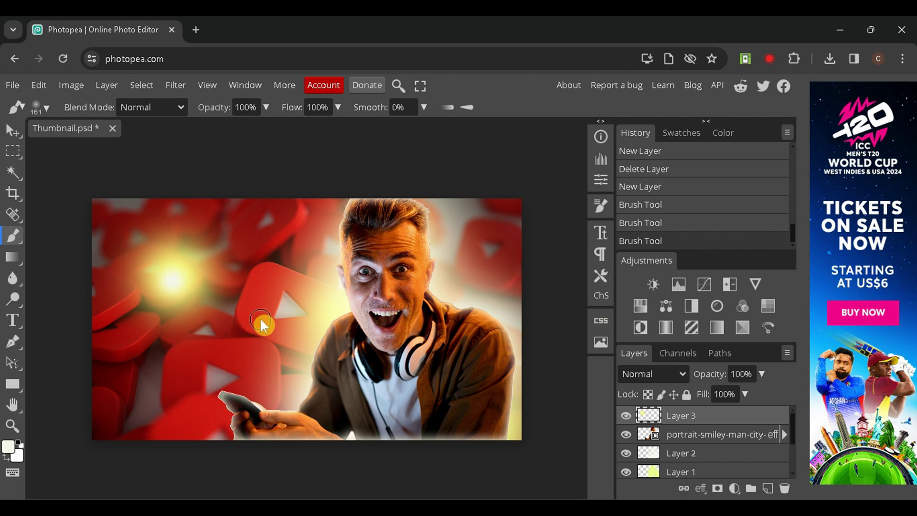
pyautogui.press('v')
pyautogui.moveTo(270, 370); pyautogui.dragTo(222, 325)
pyautogui.moveTo(191, 256); pyautogui.dragTo(375, 357)
pyautogui.hotkey('ctrl', '[')
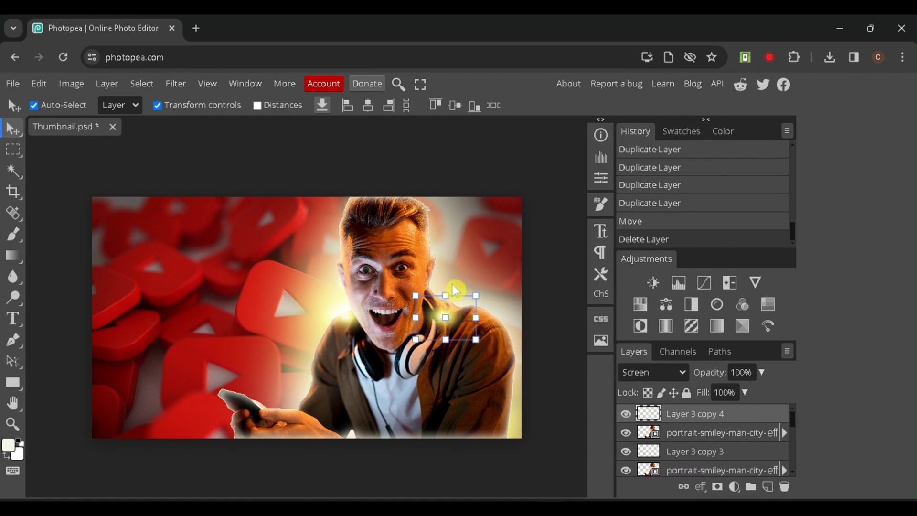
# - Duplicate the small light spot at the man's shoulder, transform the copy and place it along the shoulder's upper edge
pyautogui.moveTo(449, 311); pyautogui.dragTo(446, 327)
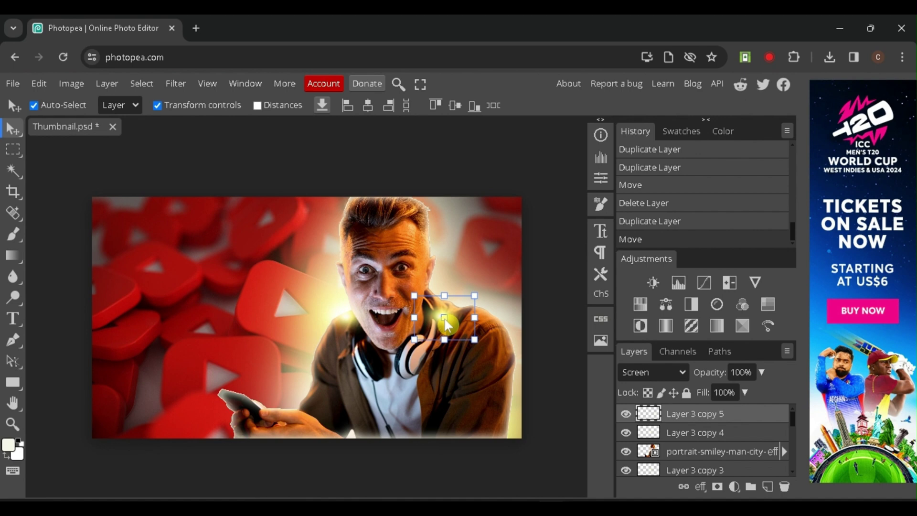
pyautogui.hotkey('ctrl', 't')
pyautogui.moveTo(449, 303); pyautogui.dragTo(461, 285)
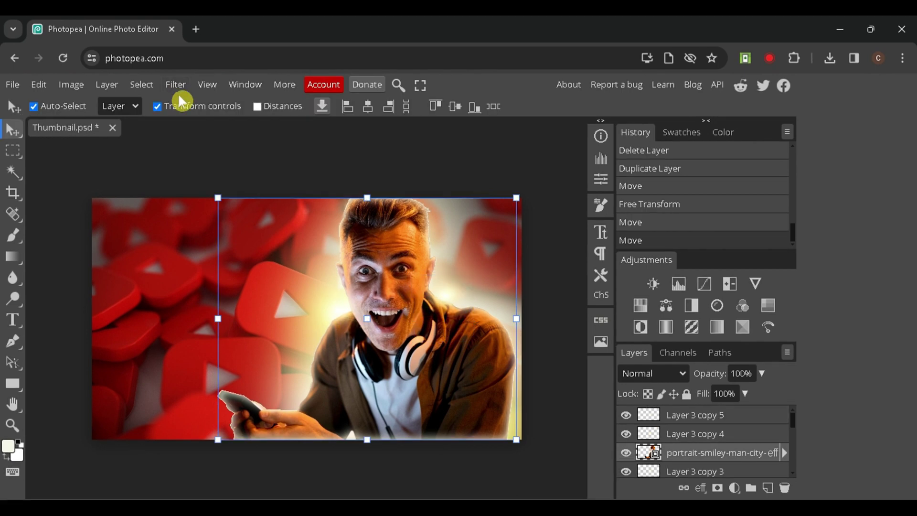
# - Apply Smart Sharpen to the man's portrait layer with an amount of 166% and a radius of 0.1 px
pyautogui.click(177, 86)
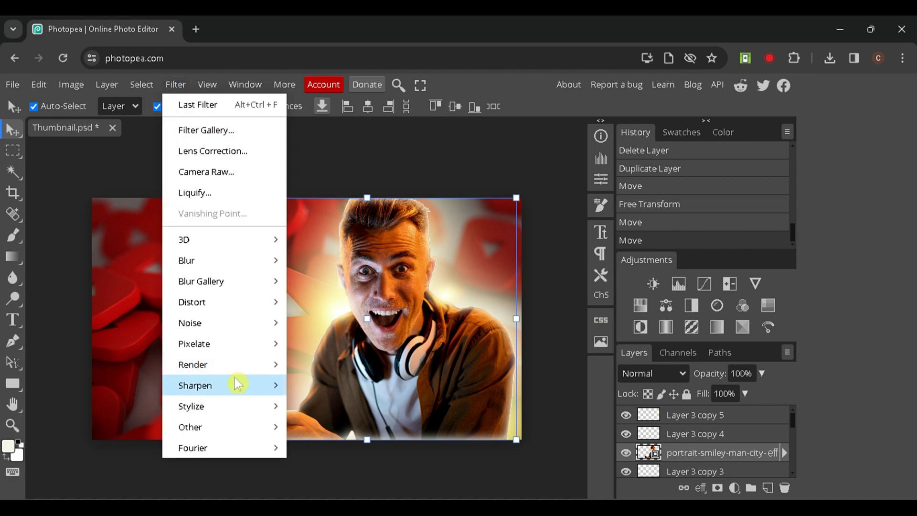
pyautogui.moveTo(264, 395)
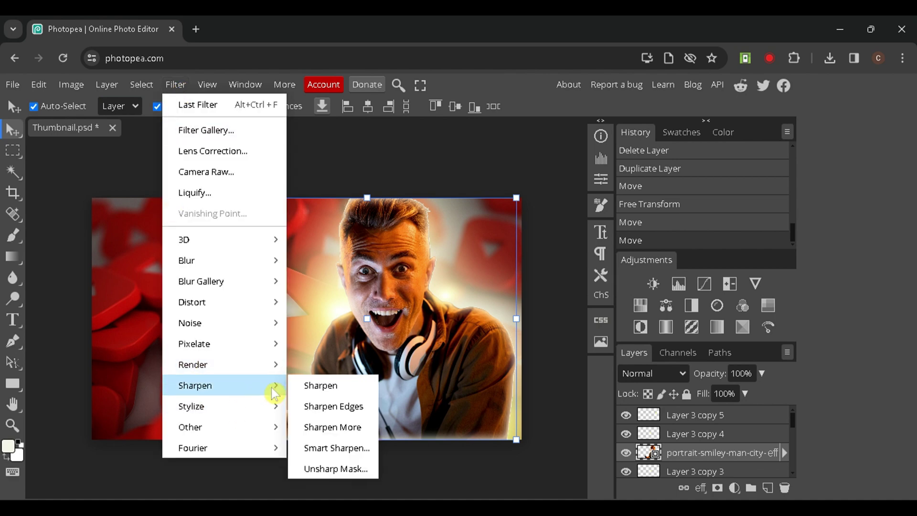
pyautogui.click(350, 457)
pyautogui.moveTo(127, 243); pyautogui.dragTo(124, 241)
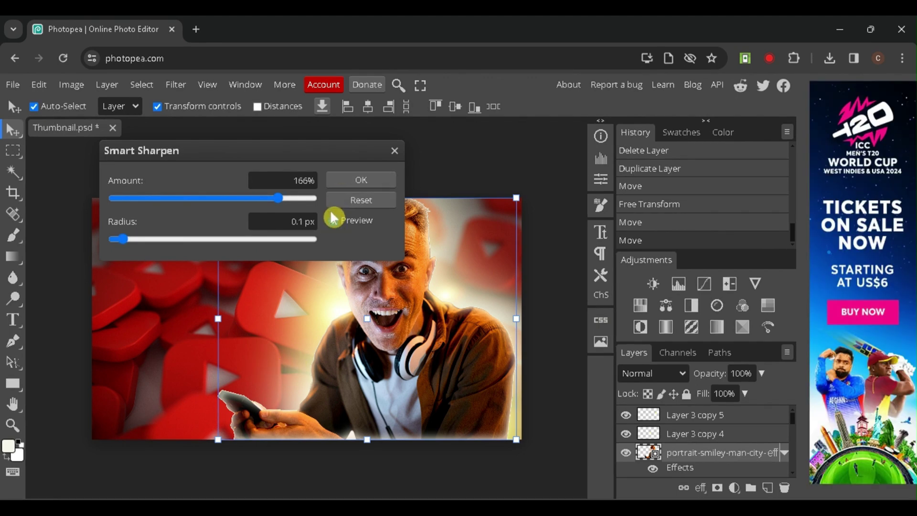
pyautogui.click(353, 184)
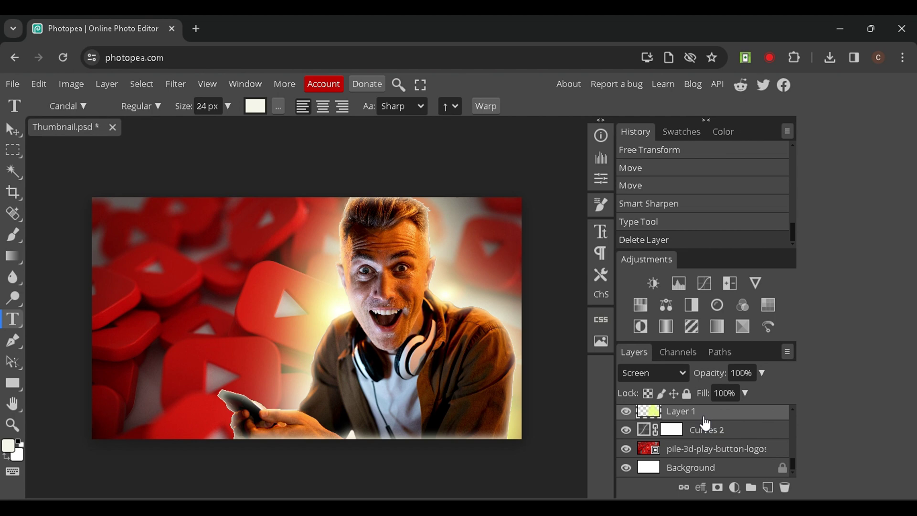
# - Group the layers from Layer 1 upwards into one folder and add an empty layer above the folder
pyautogui.click(798, 469)
pyautogui.moveTo(796, 468); pyautogui.dragTo(795, 413)
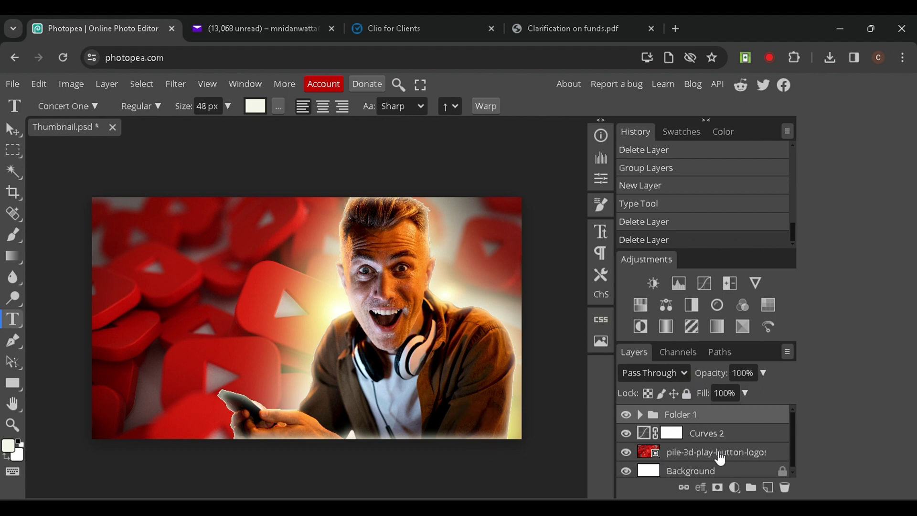
pyautogui.click(767, 487)
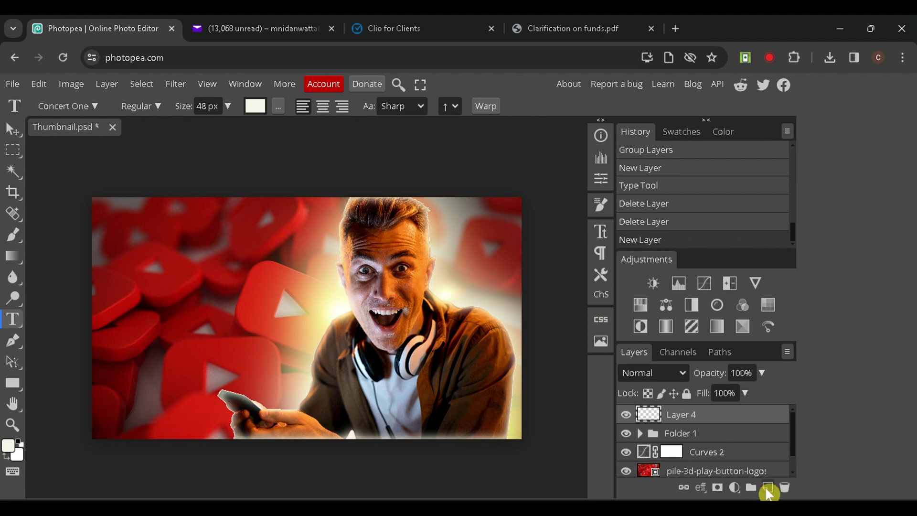
# - Add the text MASTER in Concert One, enlarge it to 418.06% and place it over the play buttons left of the man
pyautogui.rightClick(21, 324)
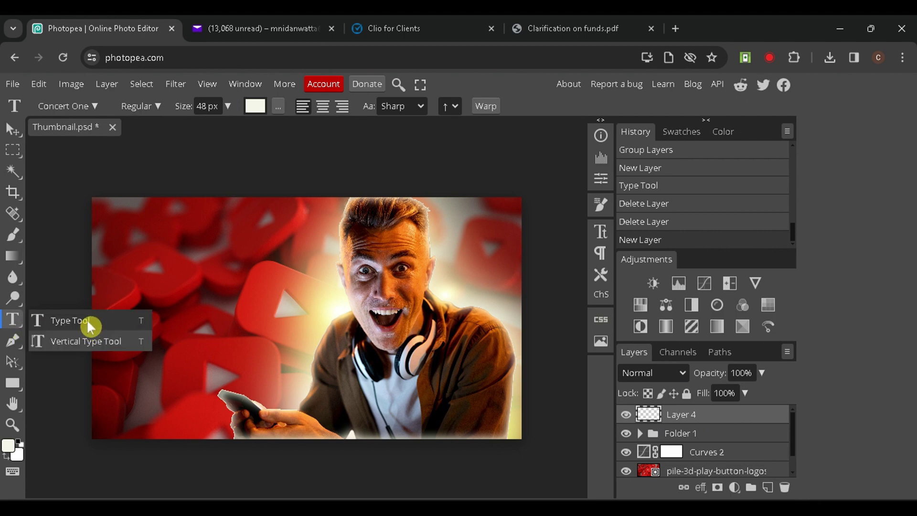
pyautogui.click(88, 322)
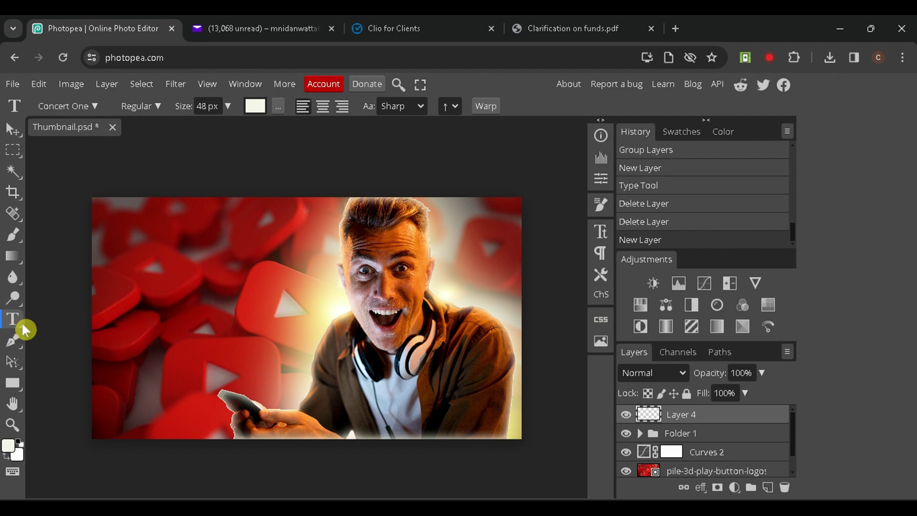
pyautogui.click(95, 106)
pyautogui.click(155, 266)
pyautogui.click(131, 282)
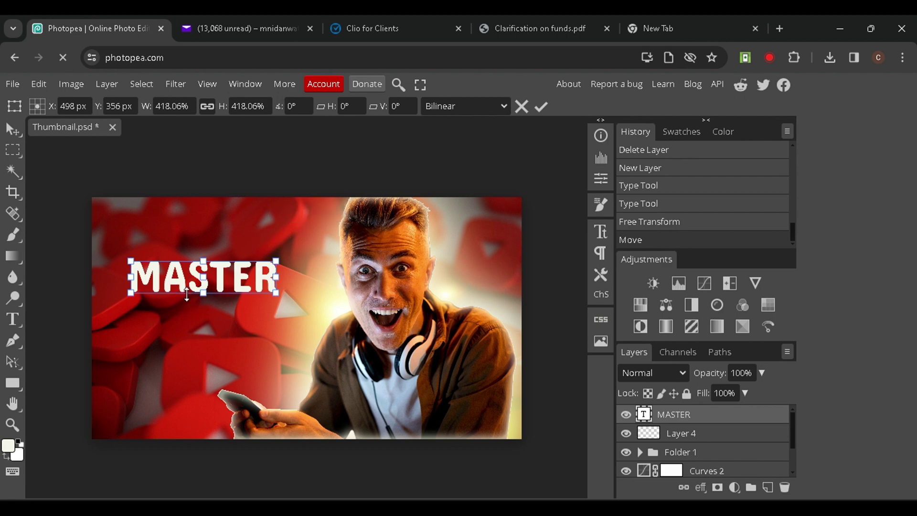
pyautogui.click(217, 283)
pyautogui.moveTo(217, 283); pyautogui.dragTo(218, 275)
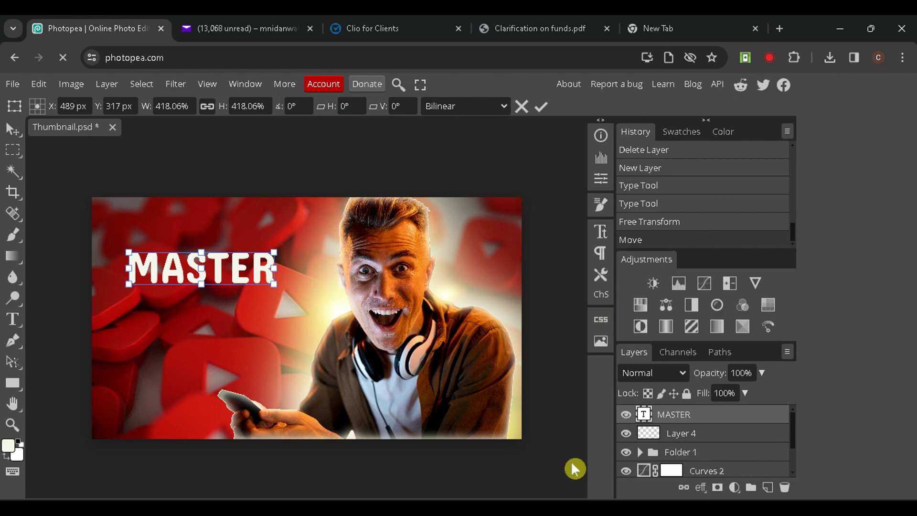
# - Tighten the letter tracking of the MASTER text and enlarge the text slightly
pyautogui.click(245, 87)
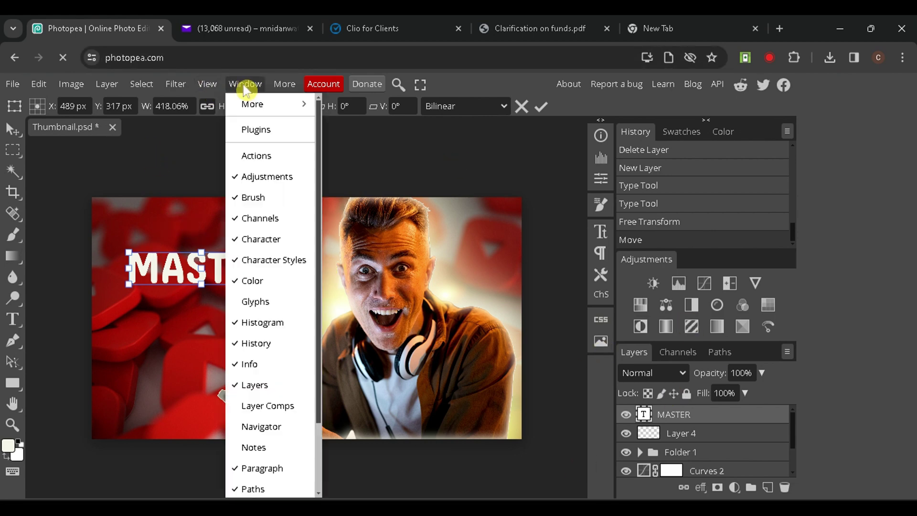
pyautogui.scroll(-3, 319, 370)
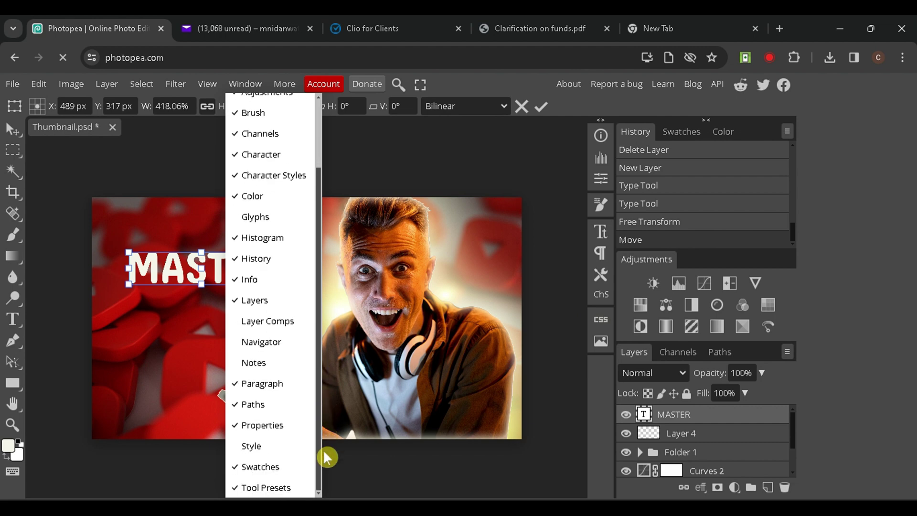
pyautogui.scroll(3, 319, 382)
pyautogui.click(262, 238)
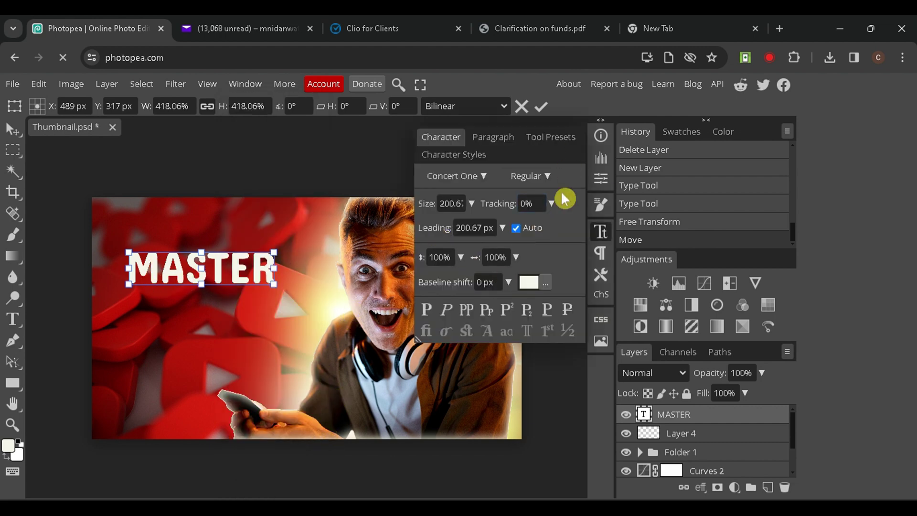
pyautogui.click(552, 203)
pyautogui.moveTo(514, 222); pyautogui.dragTo(509, 222)
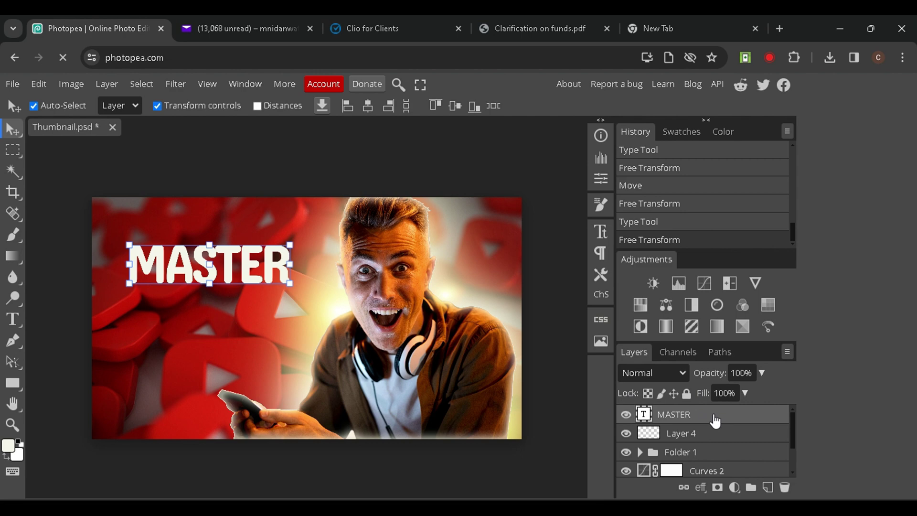
# - Enable a linear black-to-white Gradient Overlay at 90° in the MASTER text's layer style
pyautogui.rightClick(715, 420)
pyautogui.click(642, 133)
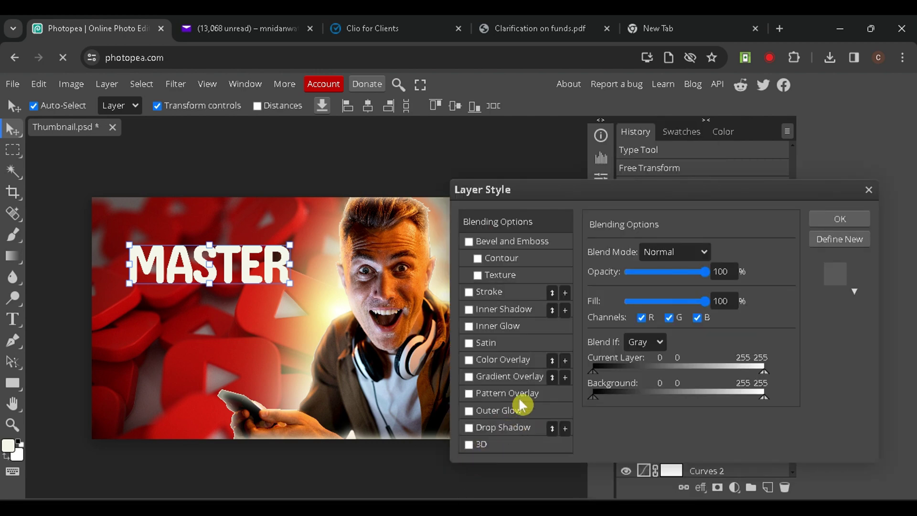
pyautogui.click(495, 377)
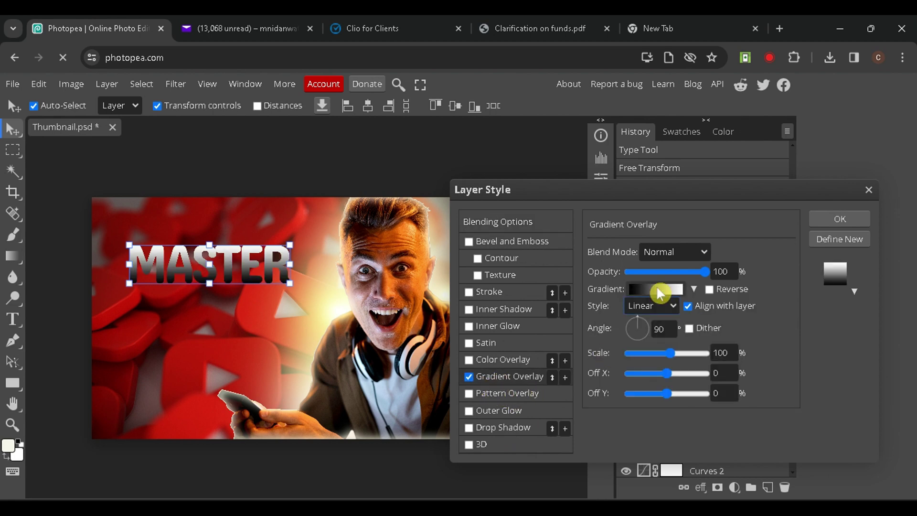
# - Try a grey for the gradient's black stop, and set the Gradient Overlay to 72% opacity and 70% scale
pyautogui.click(657, 290)
pyautogui.moveTo(227, 461); pyautogui.dragTo(232, 458)
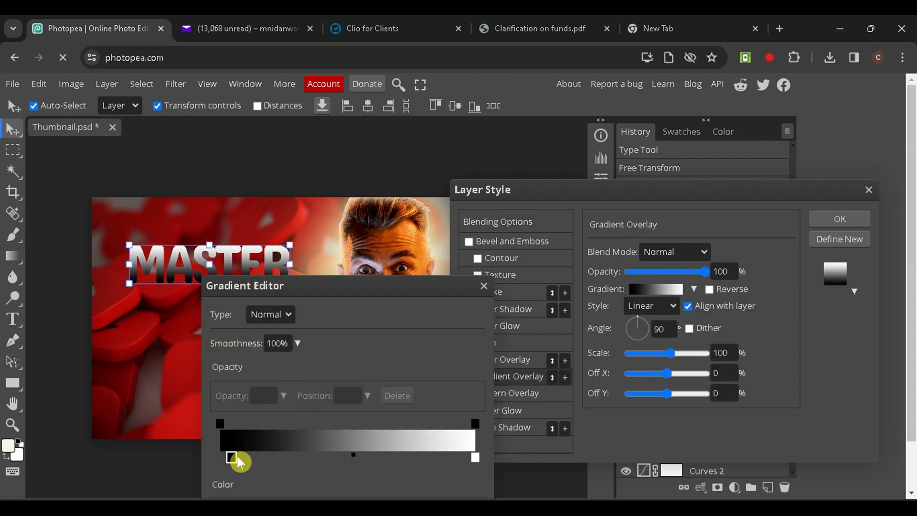
pyautogui.doubleClick(233, 457)
pyautogui.moveTo(553, 400); pyautogui.dragTo(596, 225)
pyautogui.click(361, 328)
pyautogui.moveTo(368, 350); pyautogui.dragTo(389, 342)
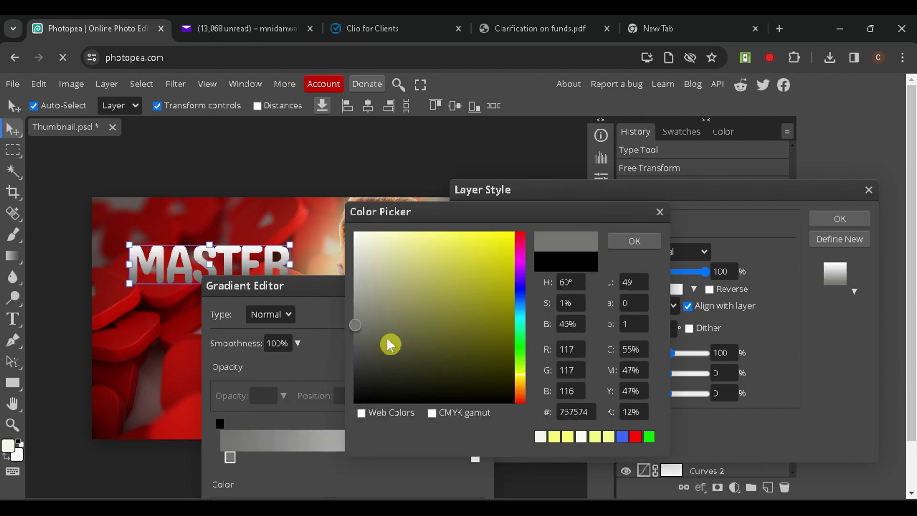
pyautogui.click(642, 244)
pyautogui.click(477, 367)
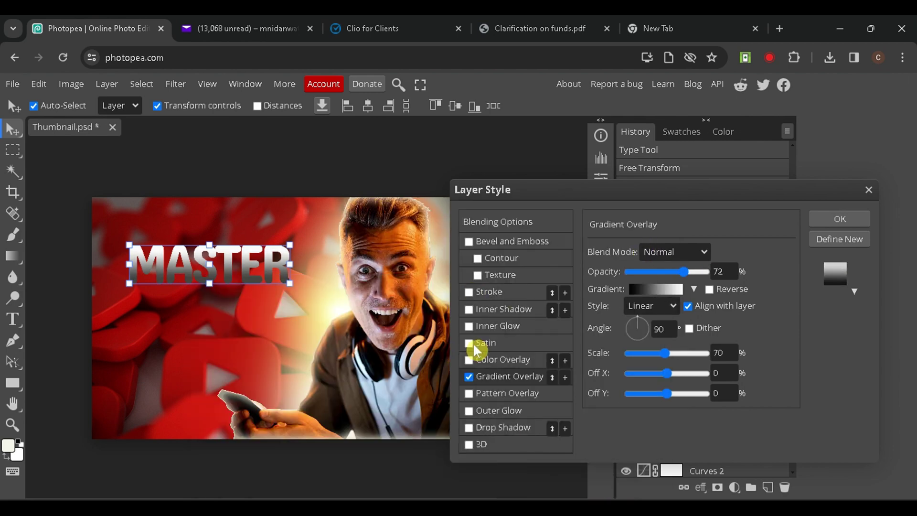
# - Add a Satin effect to the MASTER text with Normal blend mode, an off-white colour and 100% opacity
pyautogui.click(483, 342)
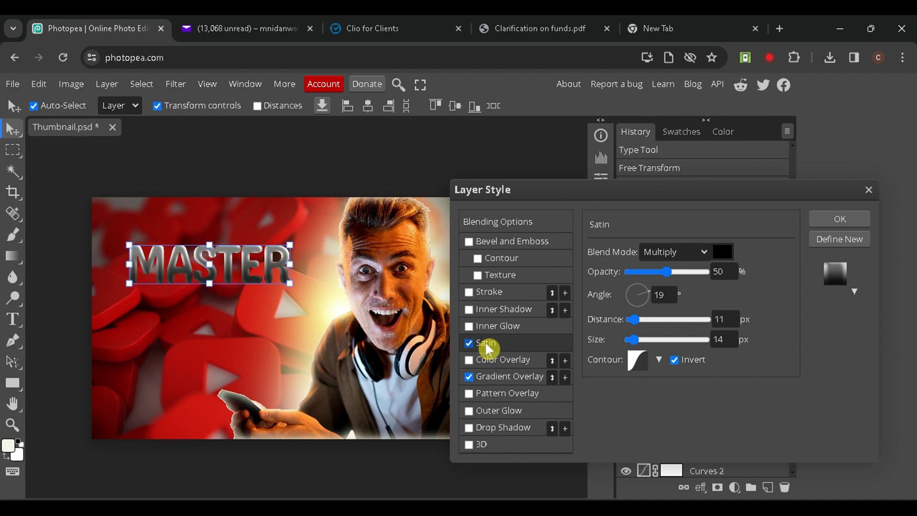
pyautogui.click(705, 252)
pyautogui.click(687, 270)
pyautogui.moveTo(667, 271); pyautogui.dragTo(711, 273)
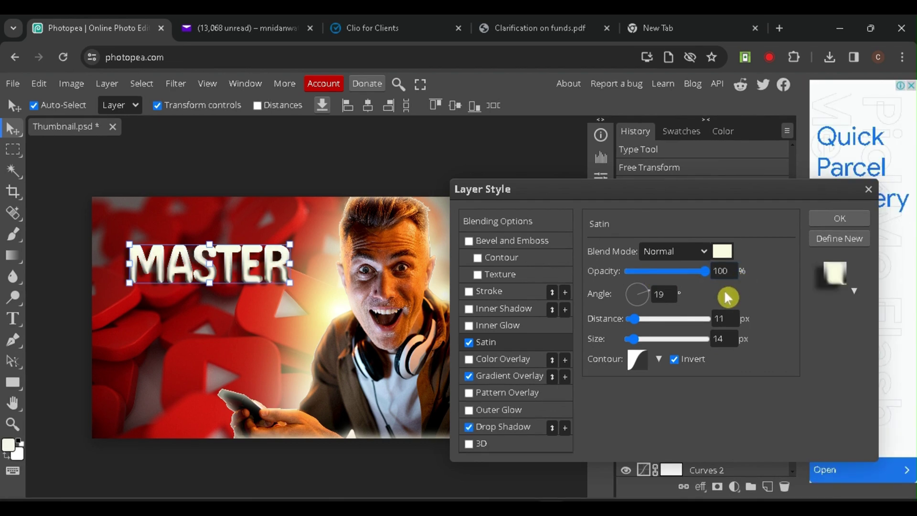
# - Add a 2 px outside Stroke to the MASTER text, adjust its colour and apply the layer style
pyautogui.click(501, 292)
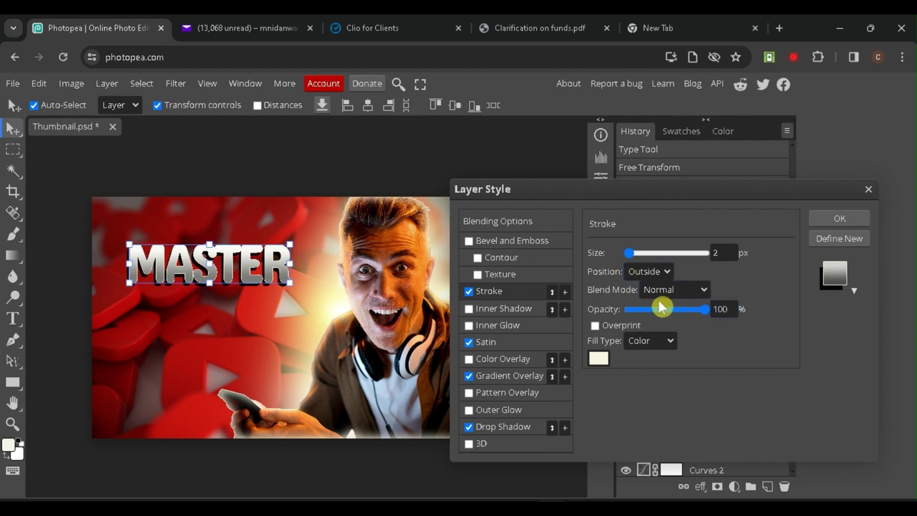
pyautogui.click(600, 358)
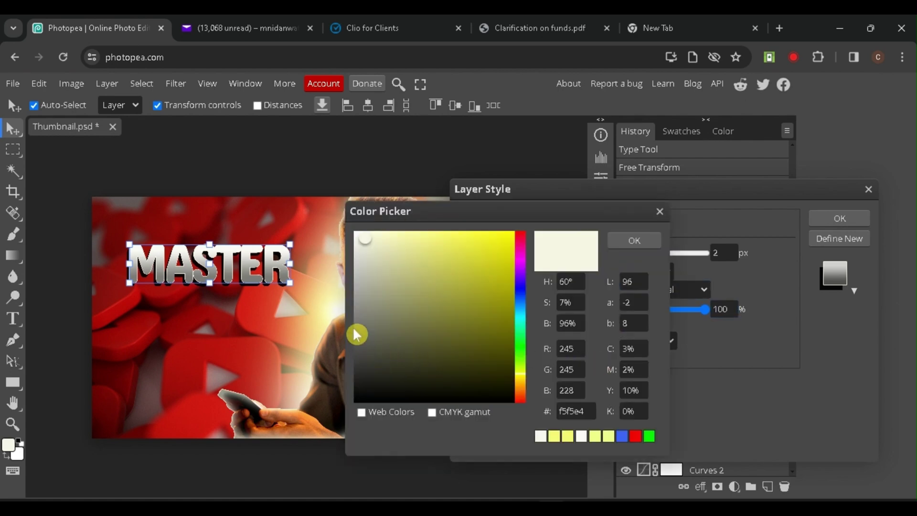
pyautogui.click(839, 221)
pyautogui.click(839, 220)
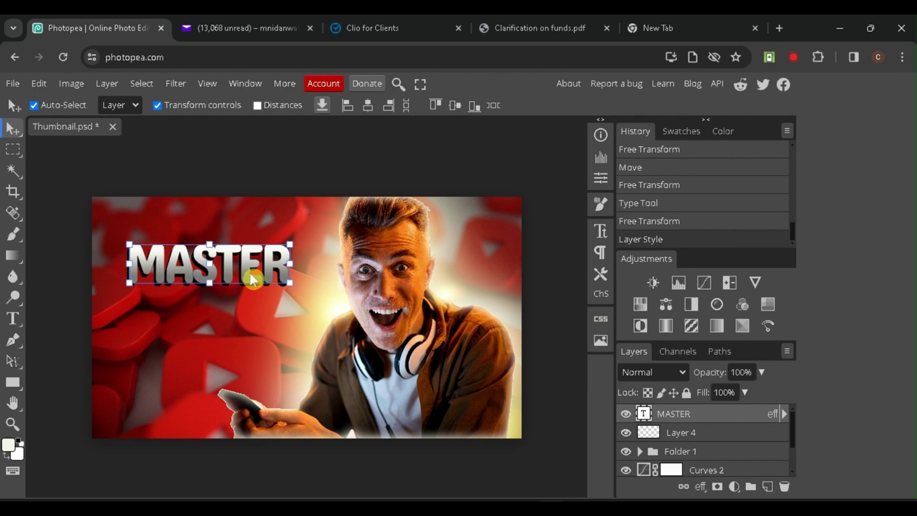
# - Duplicate the MASTER text directly below the original and change the copy's wording to Thumbnail
pyautogui.keyDown('alt'); pyautogui.moveTo(249, 282); pyautogui.dragTo(248, 322); pyautogui.keyUp('alt')
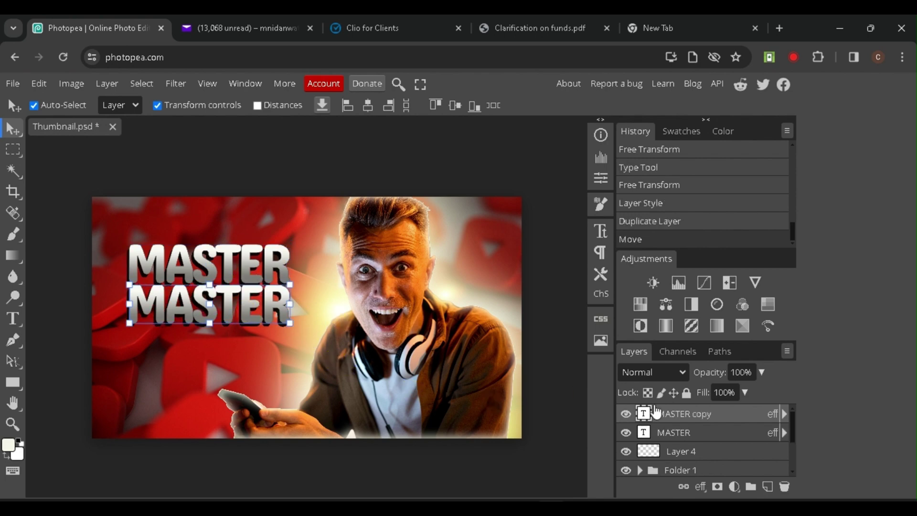
pyautogui.doubleClick(277, 302)
pyautogui.press('BackSpace')
pyautogui.press('BackSpace')
pyautogui.press('BackSpace')
pyautogui.press('BackSpace')
pyautogui.press('BackSpace')
pyautogui.press('BackSpace')
pyautogui.write('THUMB')
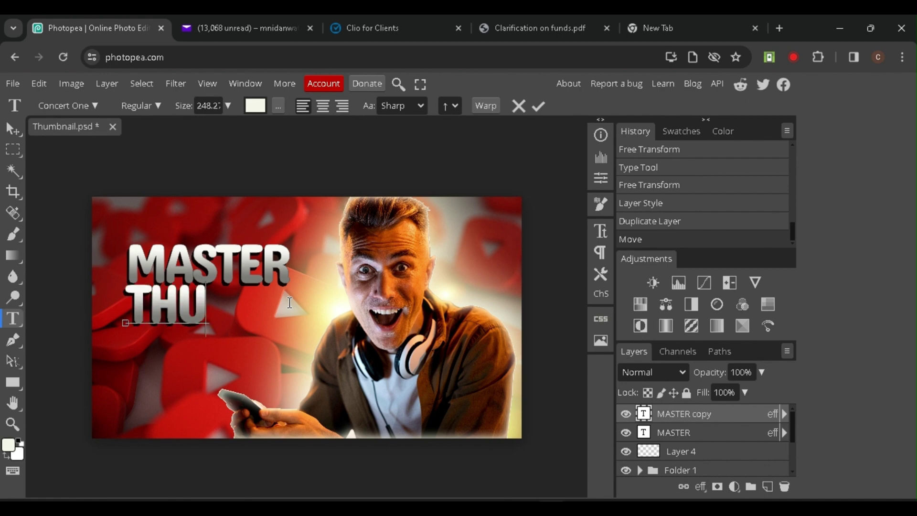
pyautogui.press('BackSpace')
pyautogui.press('BackSpace')
pyautogui.press('BackSpace')
pyautogui.press('BackSpace')
pyautogui.write('humbnail')
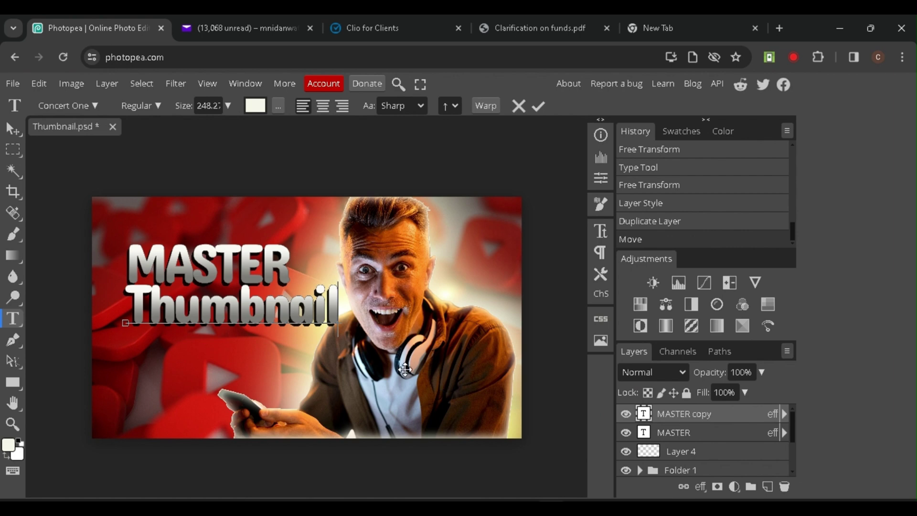
# - Recolour the Thumbnail text's Gradient Overlay to a solid warm yellow with 98% opacity and 70% scale
pyautogui.rightClick(564, 201)
pyautogui.click(614, 135)
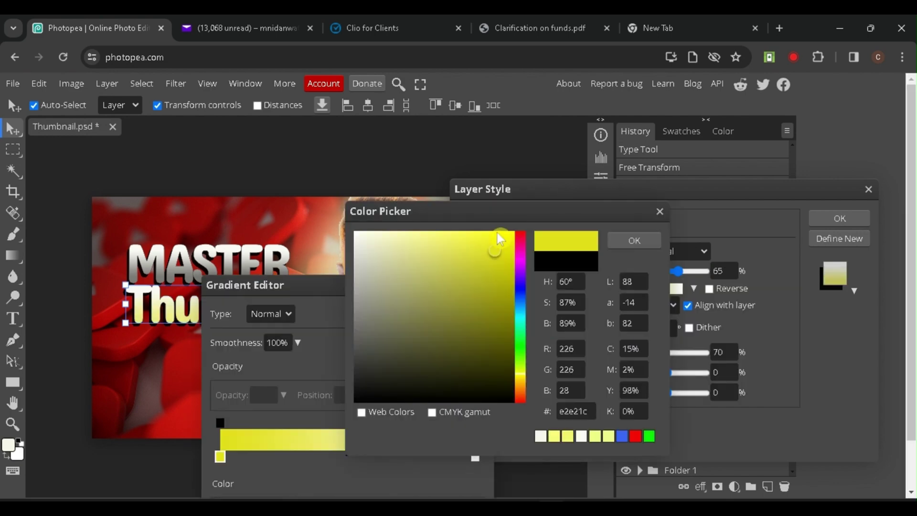
pyautogui.moveTo(497, 233); pyautogui.dragTo(478, 234)
pyautogui.moveTo(518, 376); pyautogui.dragTo(522, 386)
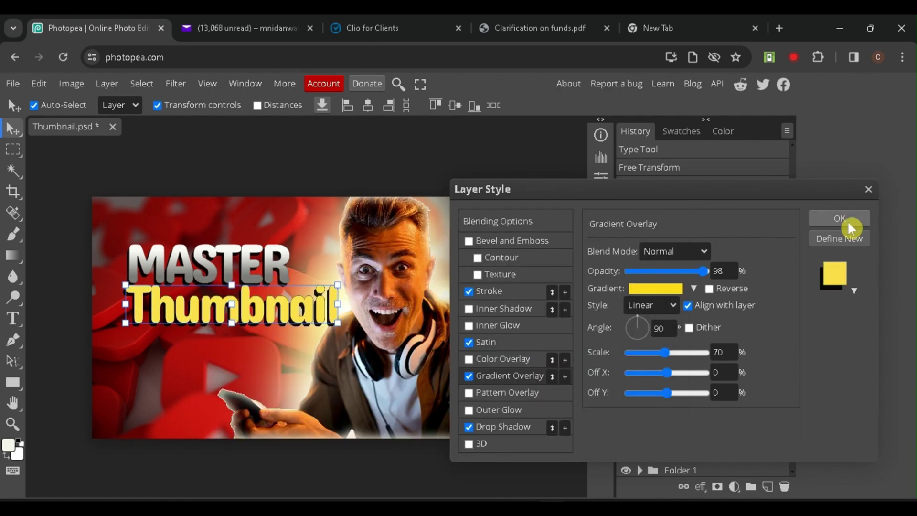
pyautogui.click(840, 218)
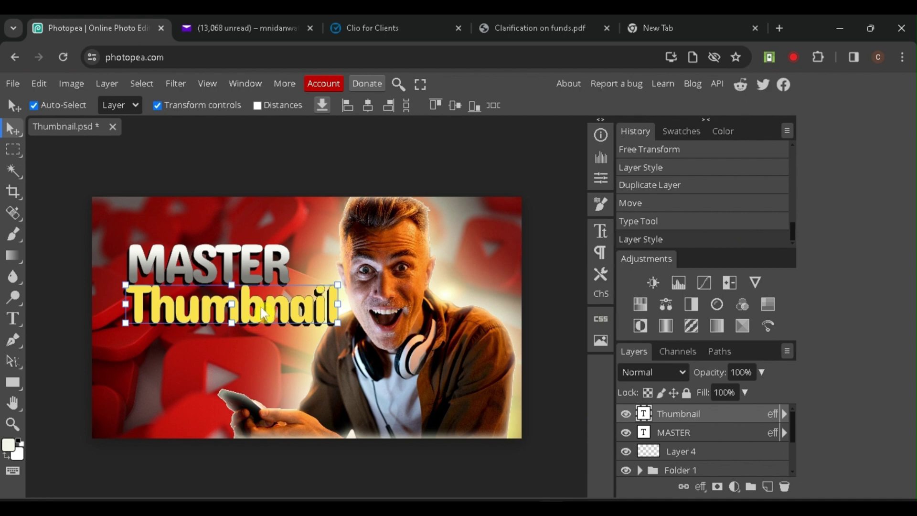
# - Duplicate the MASTER text below the Thumbnail line and change the copy's wording to DESIGN
pyautogui.moveTo(232, 268); pyautogui.dragTo(234, 355)
pyautogui.doubleClick(234, 356)
pyautogui.press('BackSpace')
pyautogui.write('DESIGN')
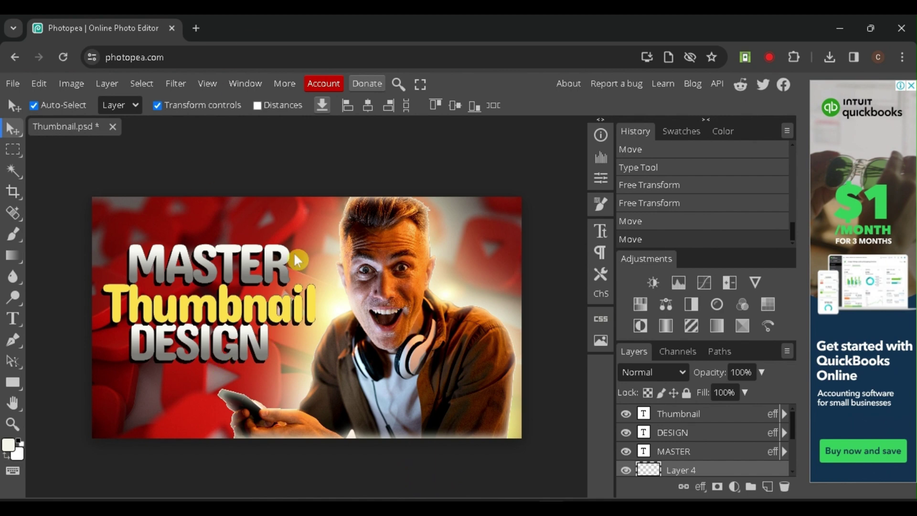
# - Search the web for flaticon in a new browser tab
pyautogui.click(198, 32)
pyautogui.write('flaticon')
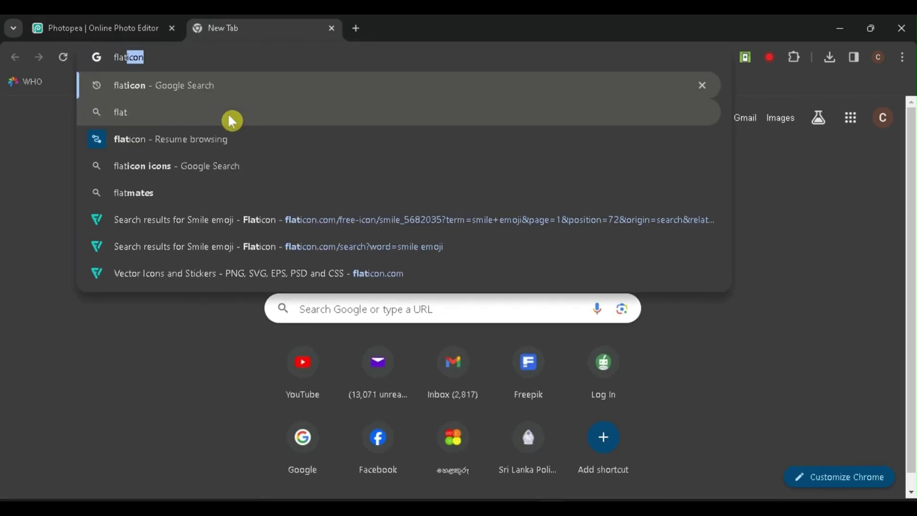
pyautogui.press('Return')
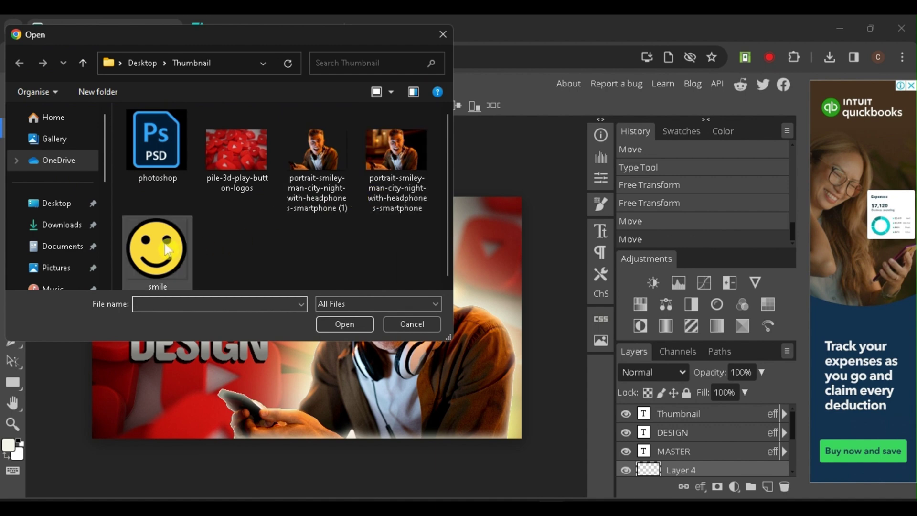
# - Place the smile and photoshop images from the Thumbnail folder above the text layers, as small icons beside MASTER and DESIGN
pyautogui.moveTo(164, 244); pyautogui.dragTo(282, 397)
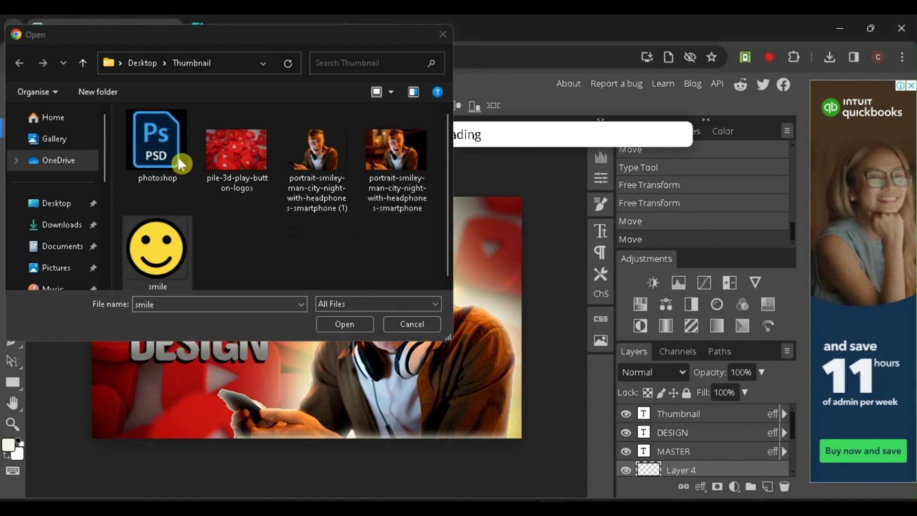
pyautogui.moveTo(172, 136); pyautogui.dragTo(263, 385)
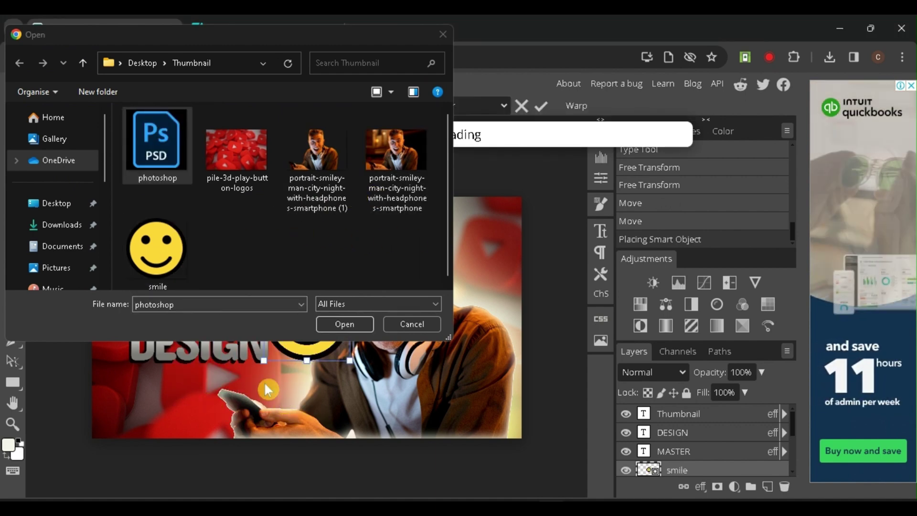
pyautogui.click(416, 323)
pyautogui.moveTo(326, 315); pyautogui.dragTo(436, 418)
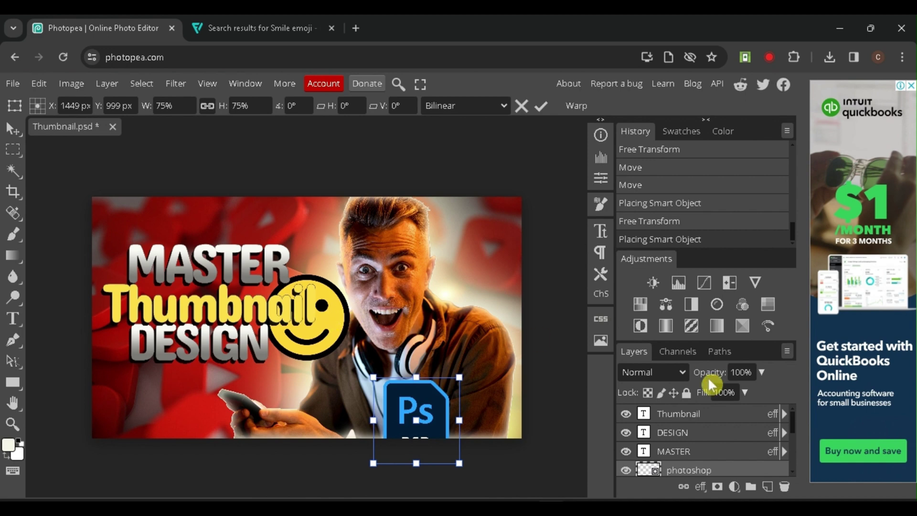
pyautogui.moveTo(794, 433)
pyautogui.mouseDown()
pyautogui.moveTo(797, 451)
pyautogui.moveTo(796, 443)
pyautogui.mouseUp()
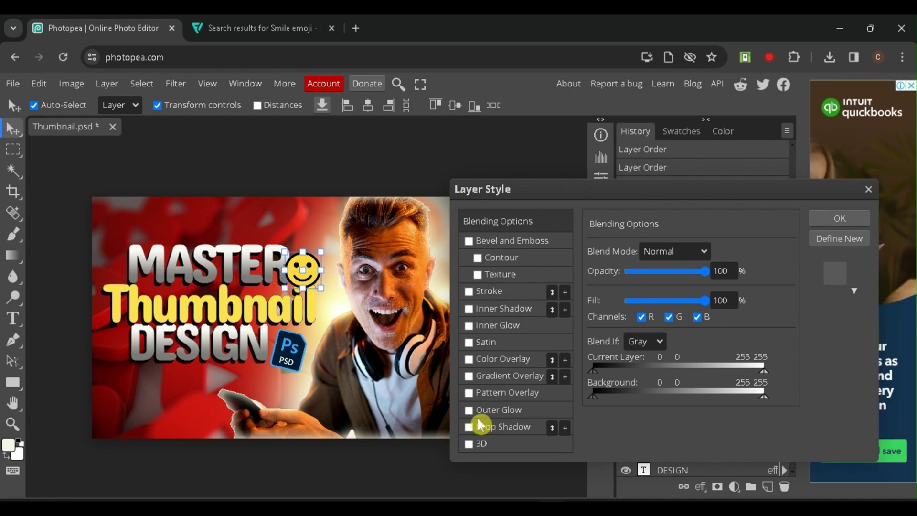
# - Add a black Drop Shadow to the smile icon with 70% opacity and apply the layer style
pyautogui.click(483, 426)
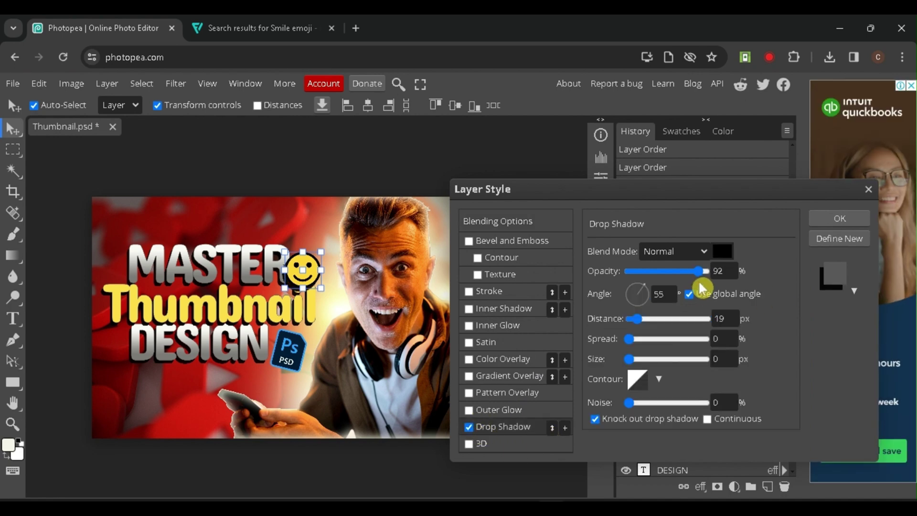
pyautogui.moveTo(700, 275); pyautogui.dragTo(683, 277)
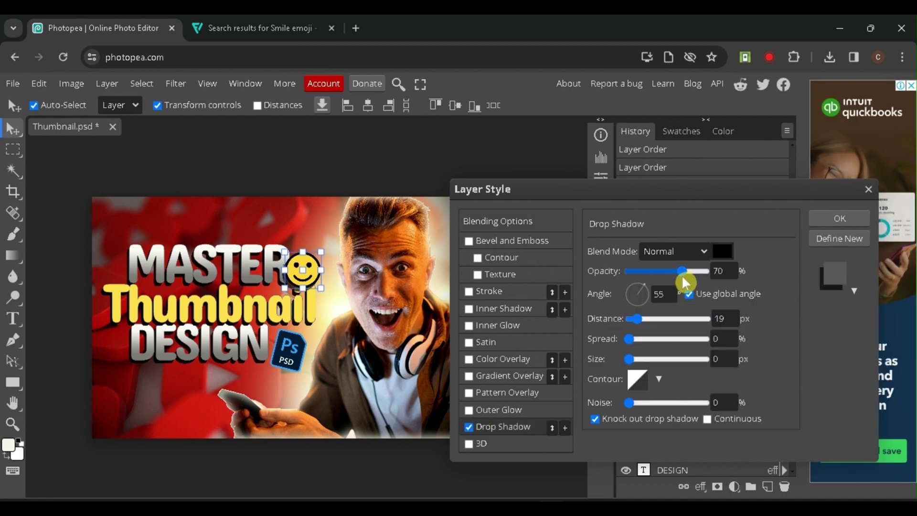
pyautogui.click(840, 218)
# - Add a 7 px outside Stroke in pale cream (efefdb) to the photoshop icon
pyautogui.click(693, 435)
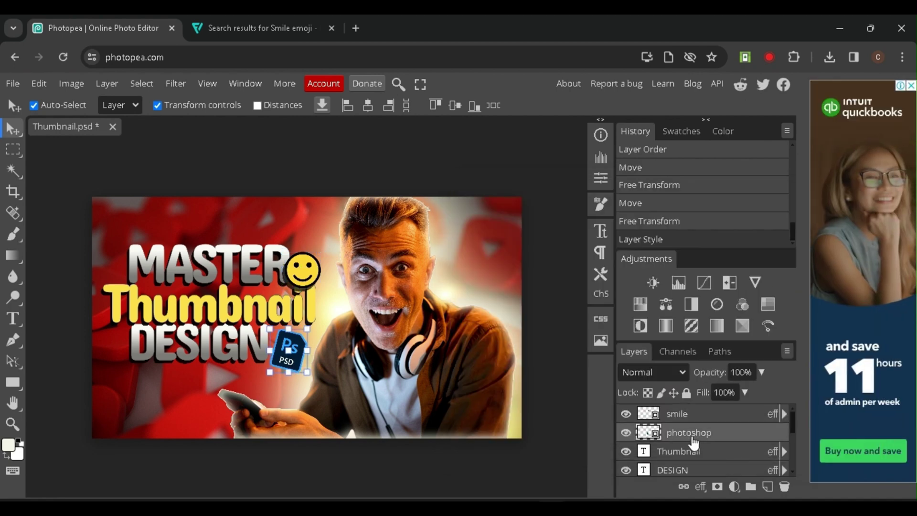
pyautogui.rightClick(705, 433)
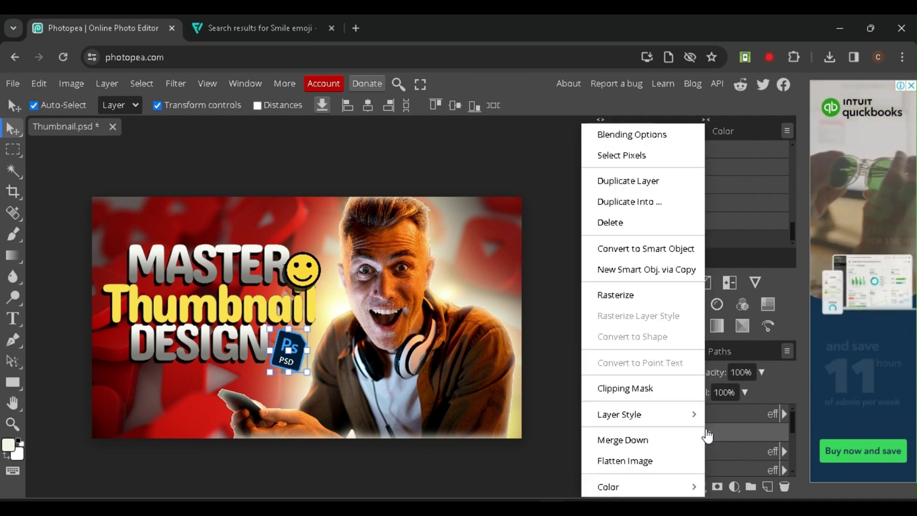
pyautogui.click(619, 136)
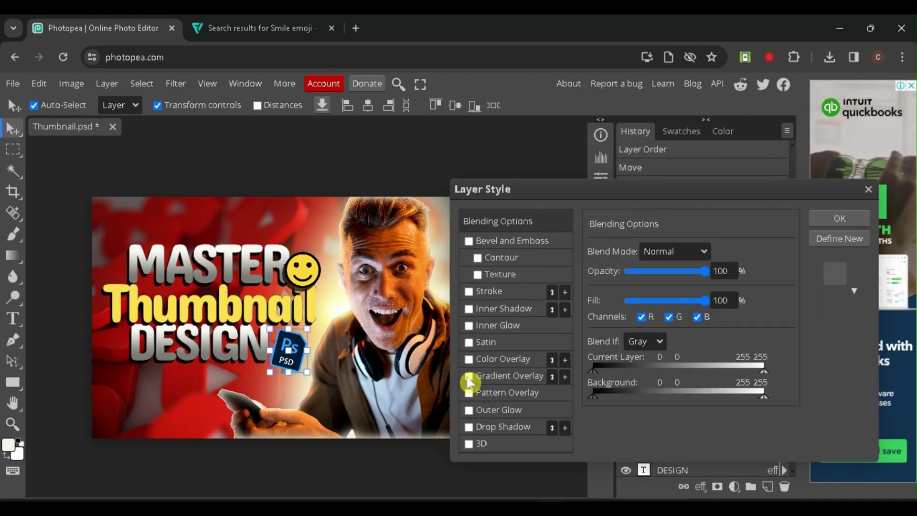
pyautogui.click(470, 290)
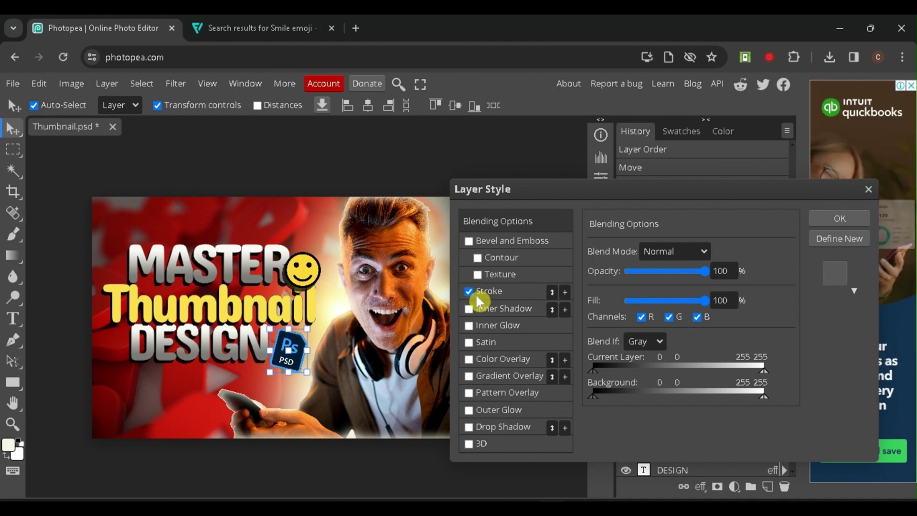
pyautogui.click(512, 291)
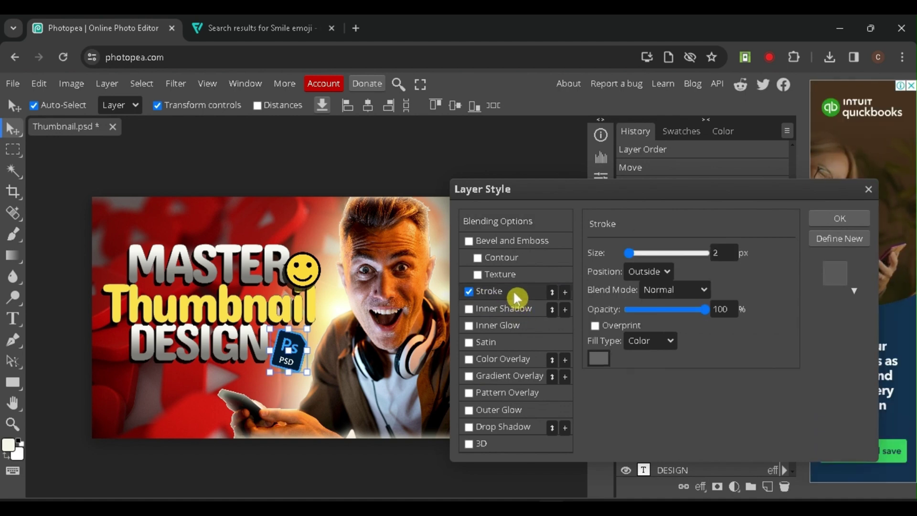
pyautogui.click(597, 367)
pyautogui.click(368, 243)
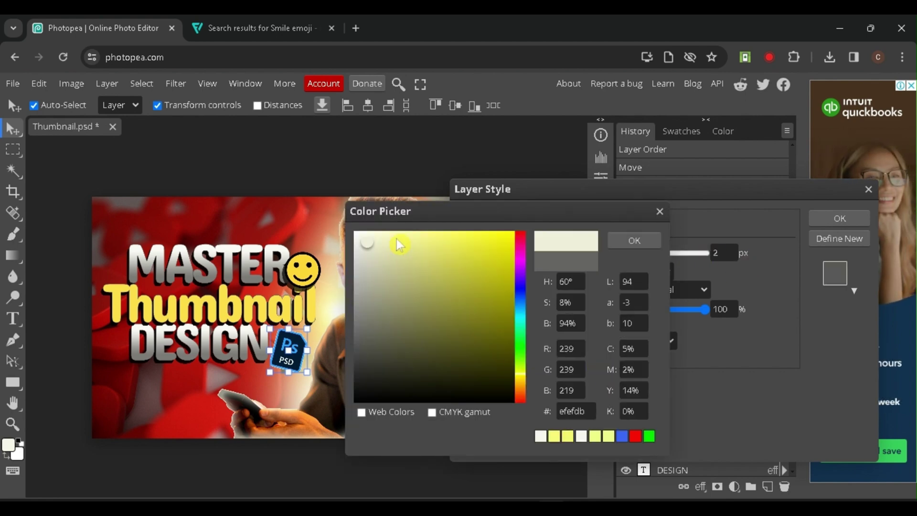
pyautogui.click(645, 240)
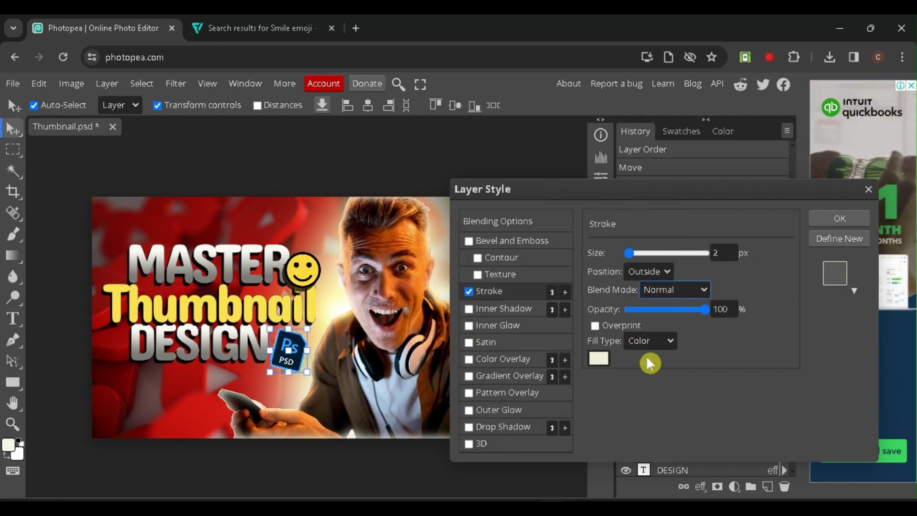
pyautogui.moveTo(630, 253); pyautogui.dragTo(635, 258)
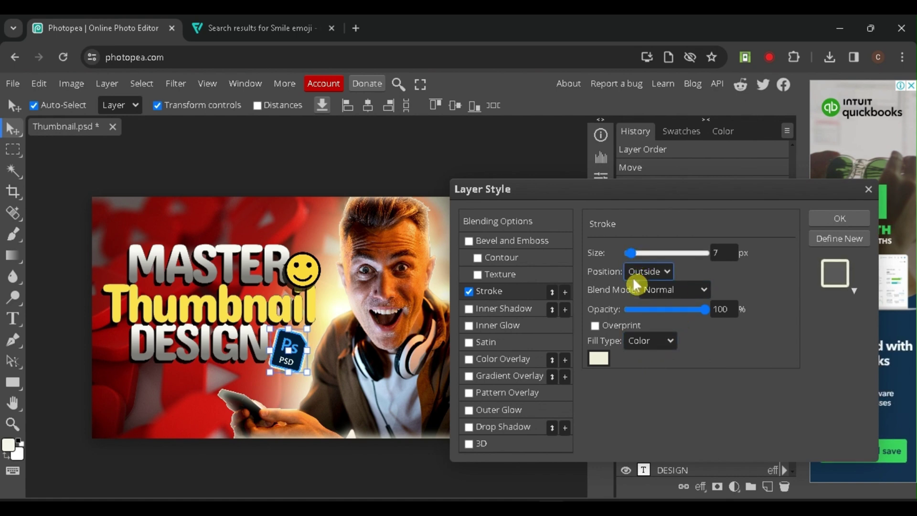
# - Add an Inner Glow in Screen blend mode to the photoshop icon and adjust its size, opacity and colour
pyautogui.click(510, 326)
pyautogui.click(650, 256)
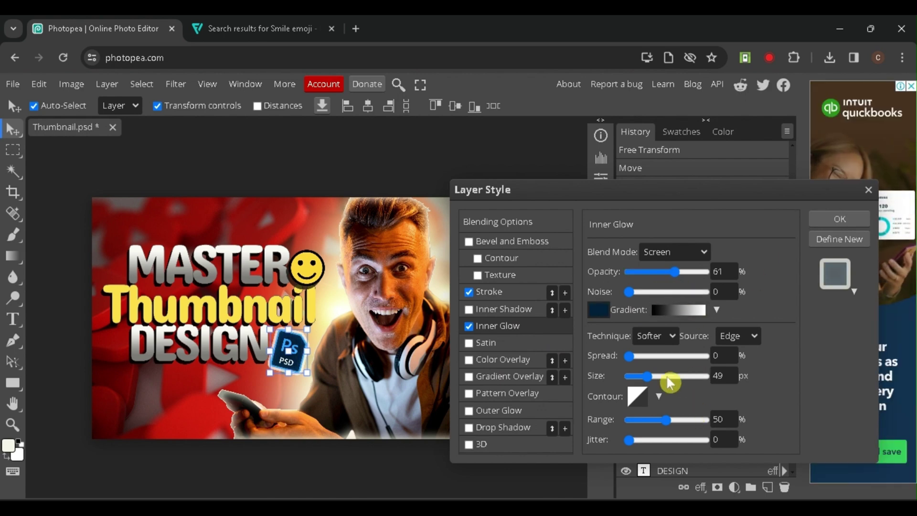
pyautogui.moveTo(639, 381); pyautogui.dragTo(632, 375)
pyautogui.moveTo(674, 272); pyautogui.dragTo(687, 271)
pyautogui.click(598, 310)
pyautogui.click(520, 303)
pyautogui.click(449, 248)
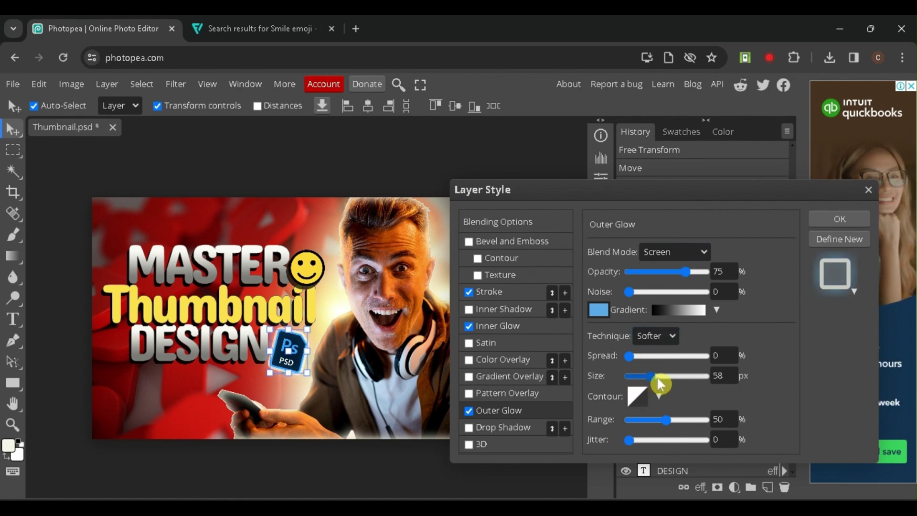
# - Add a light blue Outer Glow to the photoshop icon, and an Inner Glow plus a pale yellow 84% Outer Glow of 84 px to the smile icon
pyautogui.moveTo(650, 382); pyautogui.dragTo(648, 384)
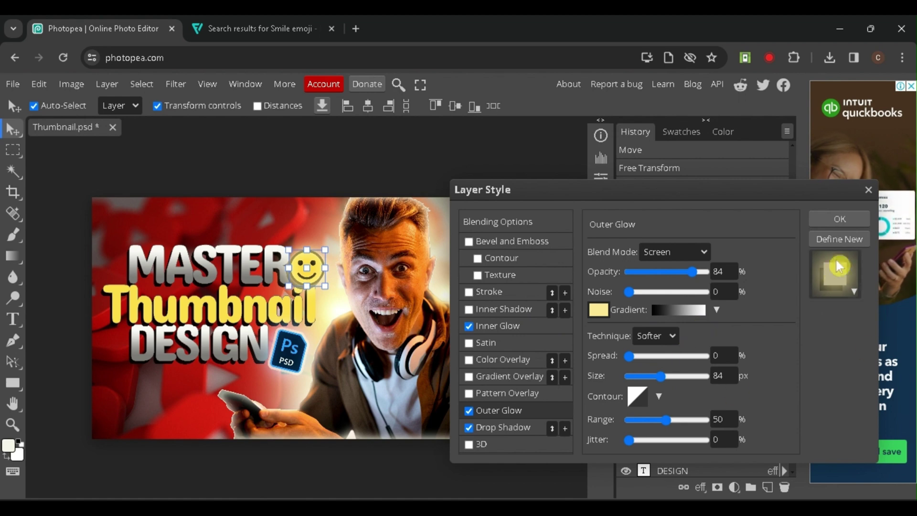
pyautogui.click(839, 217)
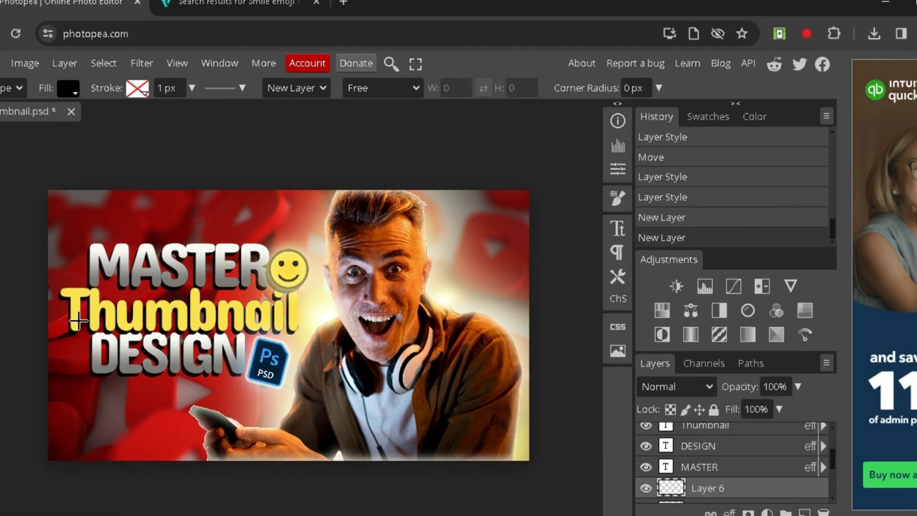
# - Draw a black rectangle on a new layer behind the title text and move its corners to form a slanted panel
pyautogui.moveTo(80, 277); pyautogui.dragTo(266, 373)
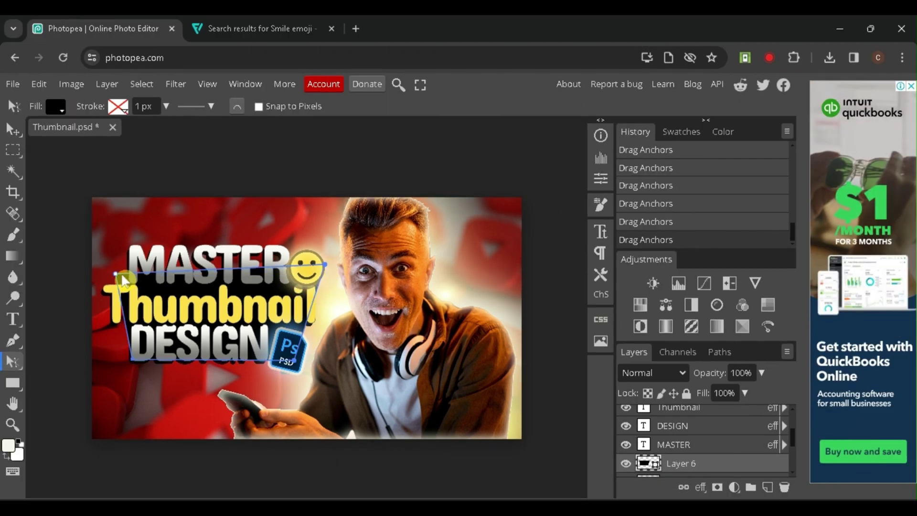
pyautogui.moveTo(83, 285); pyautogui.dragTo(116, 266)
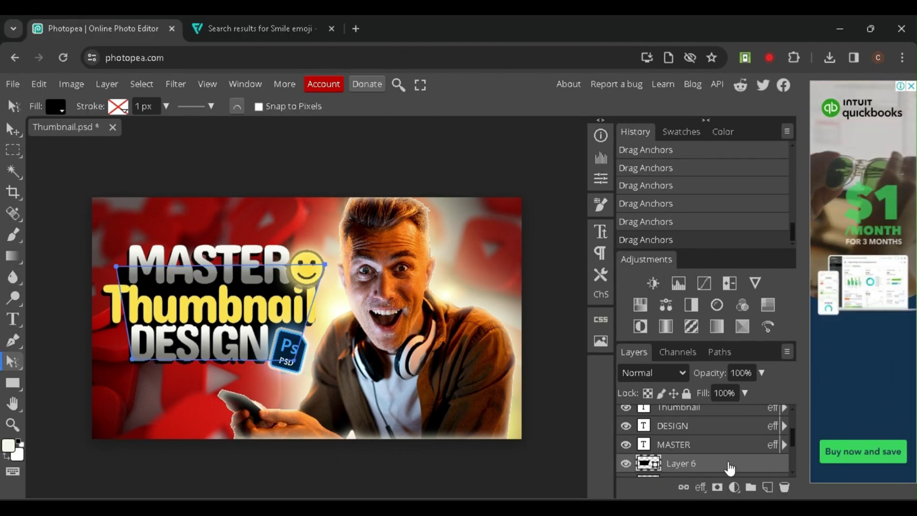
# - Try the black panel layer at 88% opacity, and restore it to 100%
pyautogui.doubleClick(729, 468)
pyautogui.moveTo(696, 270); pyautogui.dragTo(715, 322)
pyautogui.click(843, 221)
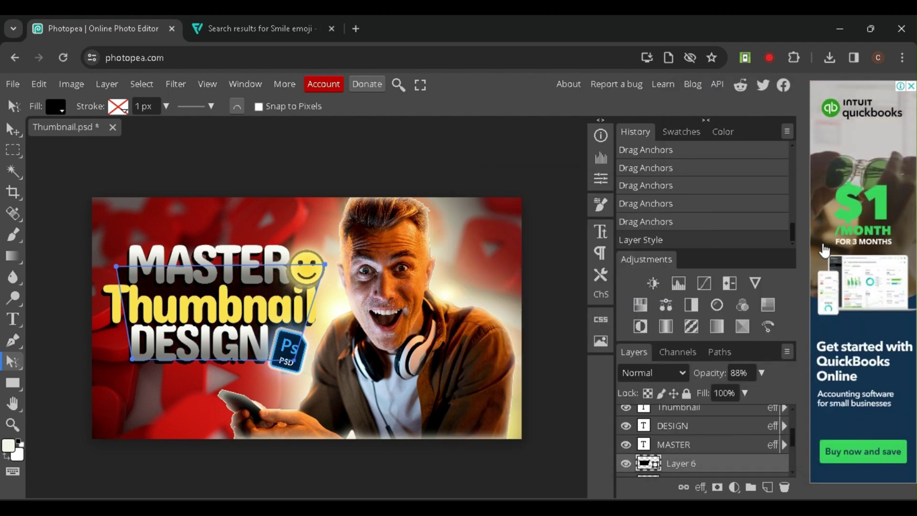
pyautogui.press('0')
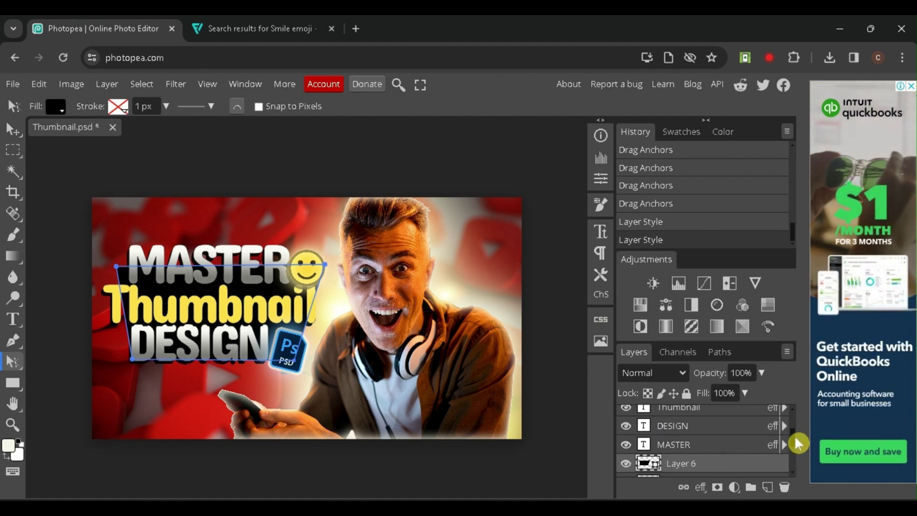
# - Group all layers from Layer 4 up to Layer 5, including the title texts and icons, into one folder
pyautogui.scroll(-3, 796, 445)
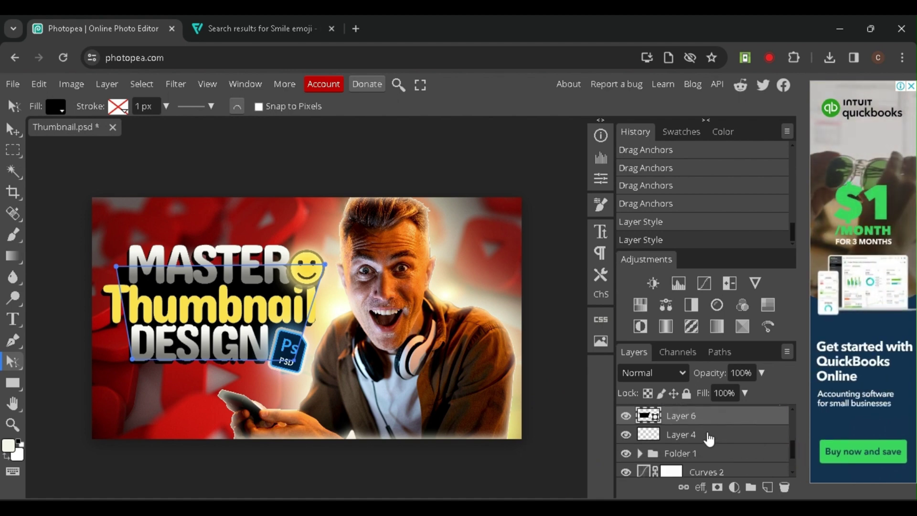
pyautogui.click(698, 440)
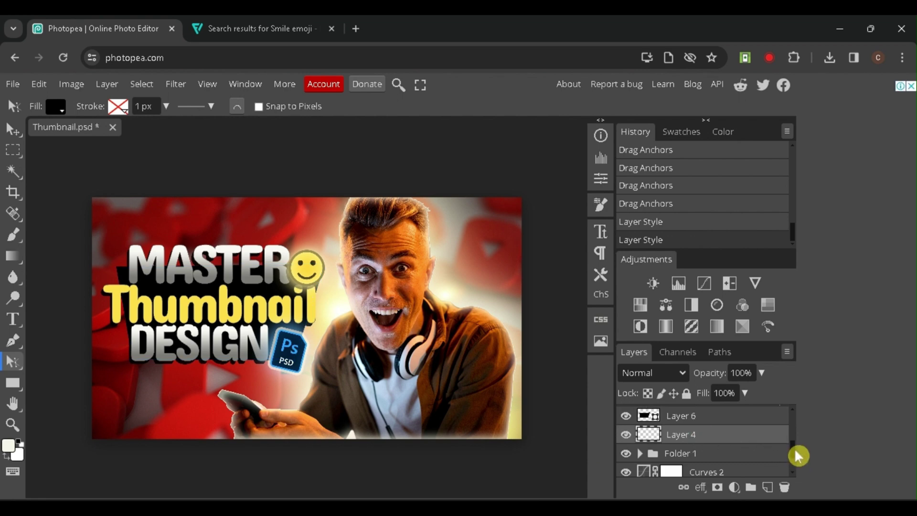
pyautogui.moveTo(796, 454); pyautogui.dragTo(793, 412)
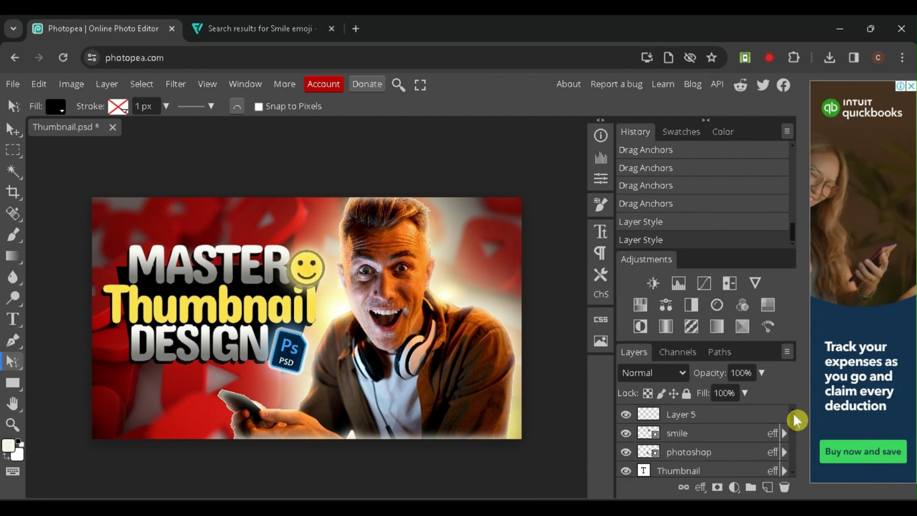
pyautogui.keyDown('shift'); pyautogui.click(718, 422); pyautogui.keyUp('shift')
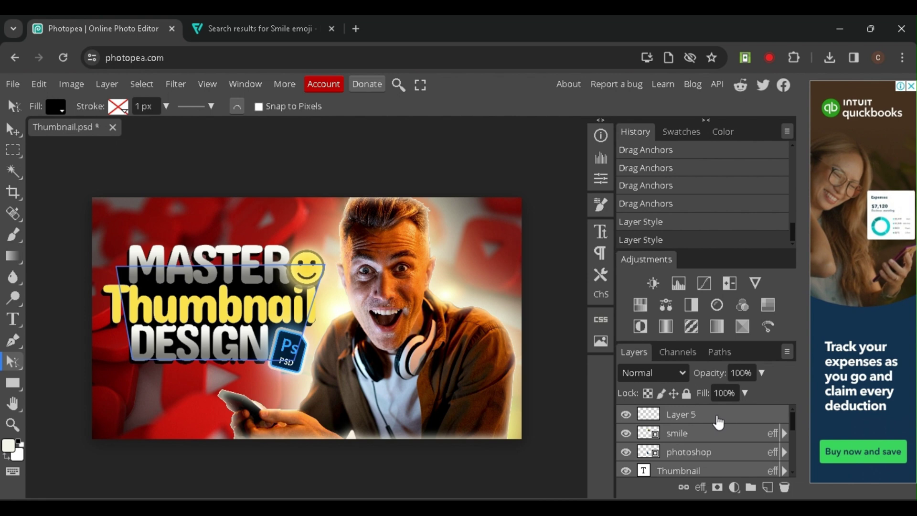
pyautogui.click(753, 488)
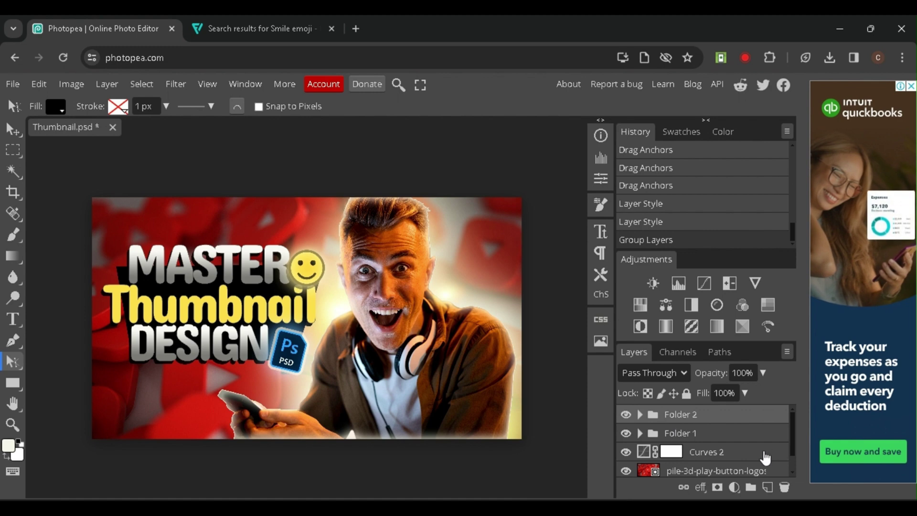
# - Add a new top layer in Screen blend mode and set a soft brush of about 687 px with 29% flow
pyautogui.click(768, 487)
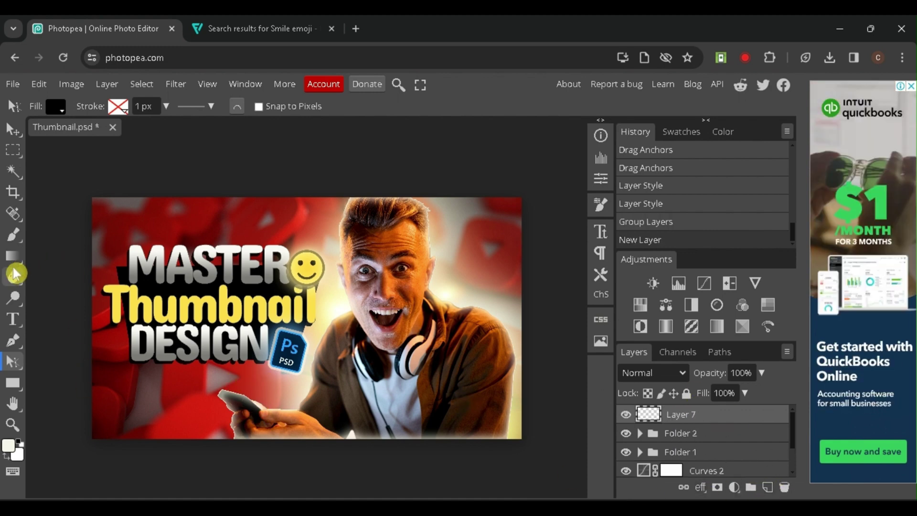
pyautogui.click(20, 240)
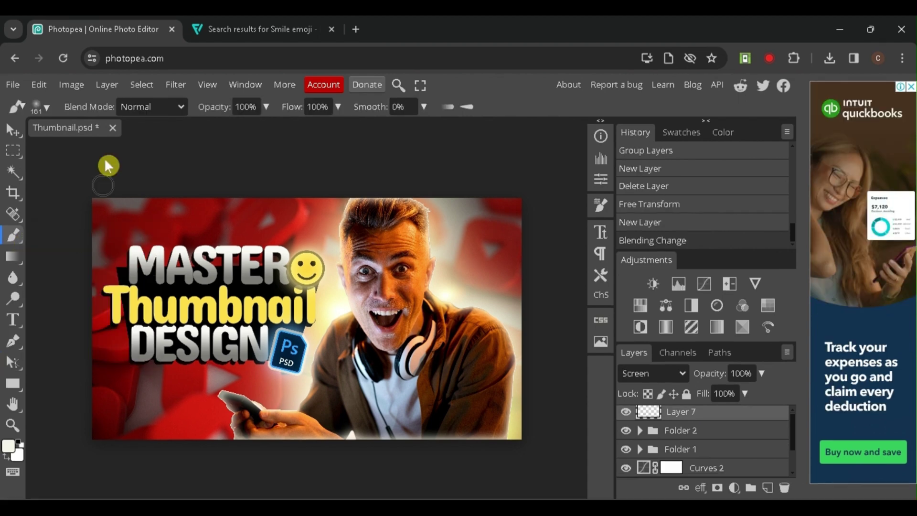
pyautogui.click(46, 107)
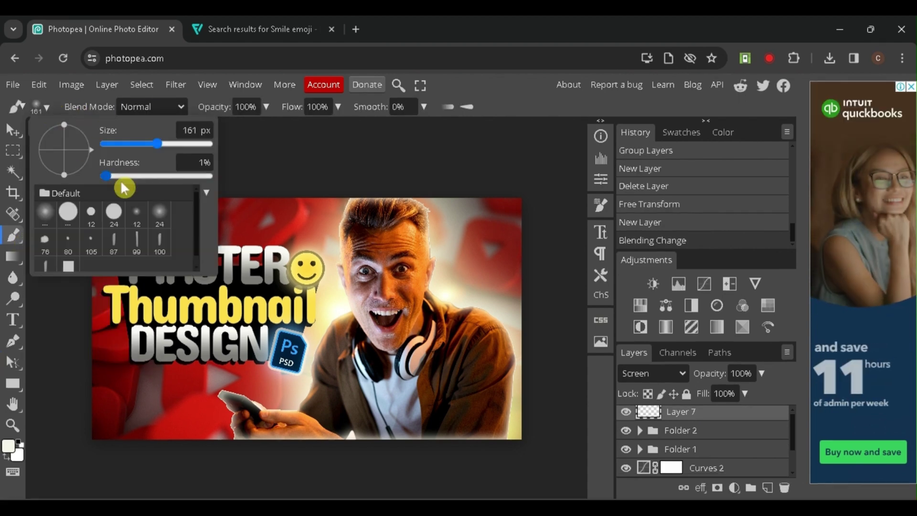
pyautogui.moveTo(163, 148); pyautogui.dragTo(199, 150)
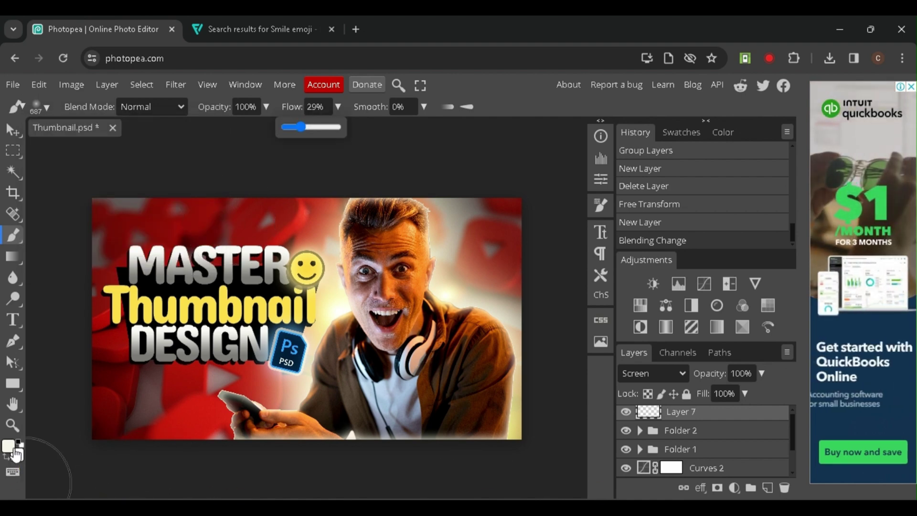
# - Paint soft light glows in a sampled pale peach tone on Layer 7 around the emoji, the hands and the man's shoulder
pyautogui.keyDown('alt'); pyautogui.click(302, 268); pyautogui.keyUp('alt')
pyautogui.moveTo(303, 267); pyautogui.dragTo(306, 266)
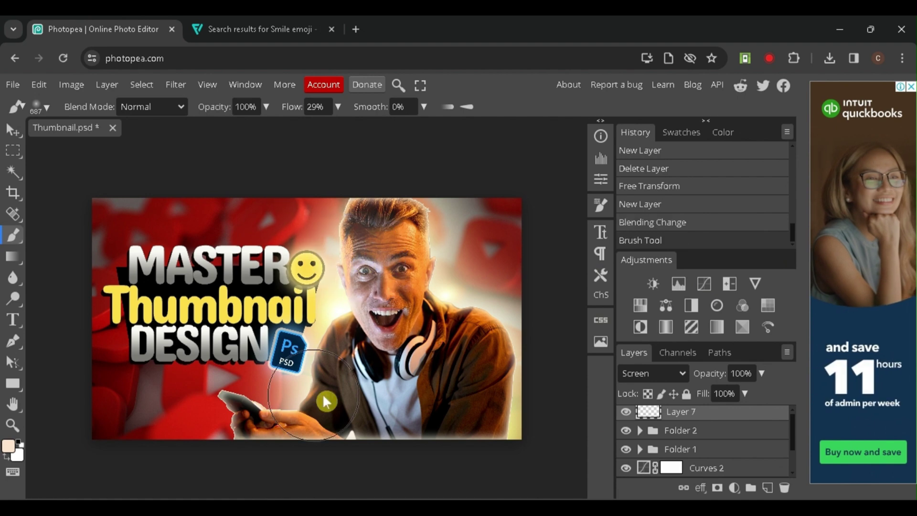
pyautogui.moveTo(327, 401); pyautogui.dragTo(268, 482)
pyautogui.click(744, 394)
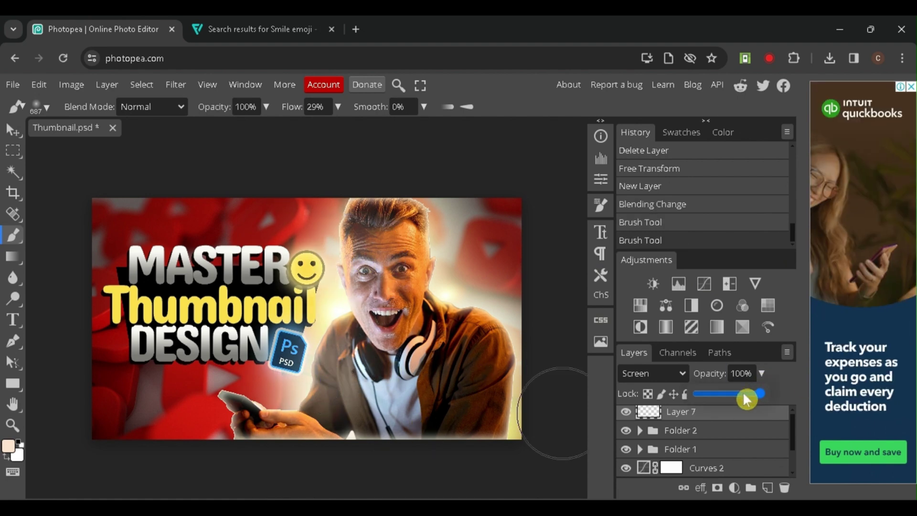
pyautogui.moveTo(473, 308); pyautogui.dragTo(549, 444)
# - Rasterize the MASTER title text and brush light grey over its letters with the soft brush
pyautogui.press('v')
pyautogui.click(215, 311)
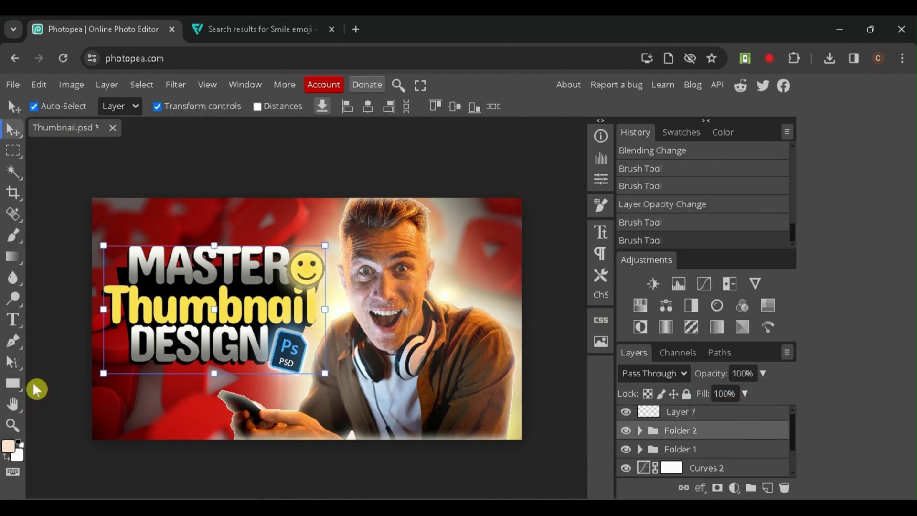
pyautogui.click(14, 235)
pyautogui.click(8, 446)
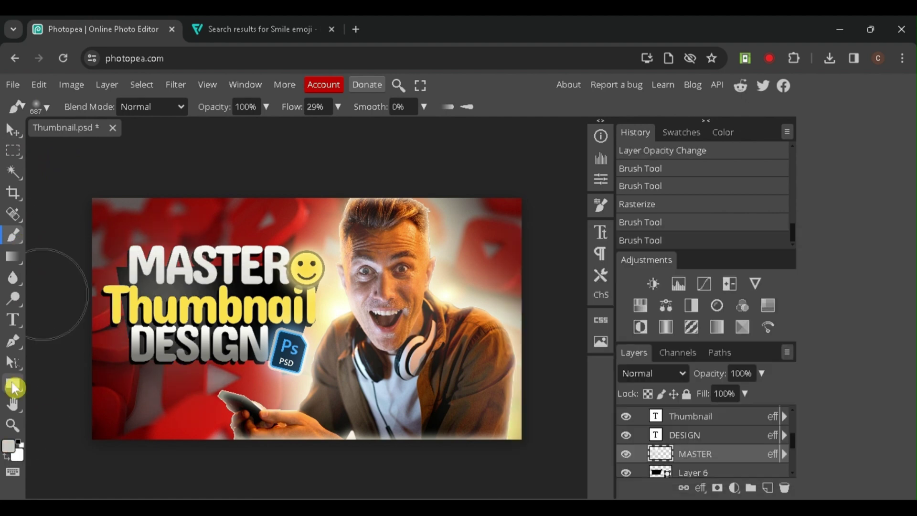
# - Sample the blue of the Ps icon and choose a lighter blue from that hue as the brush colour
pyautogui.click(8, 446)
pyautogui.click(298, 357)
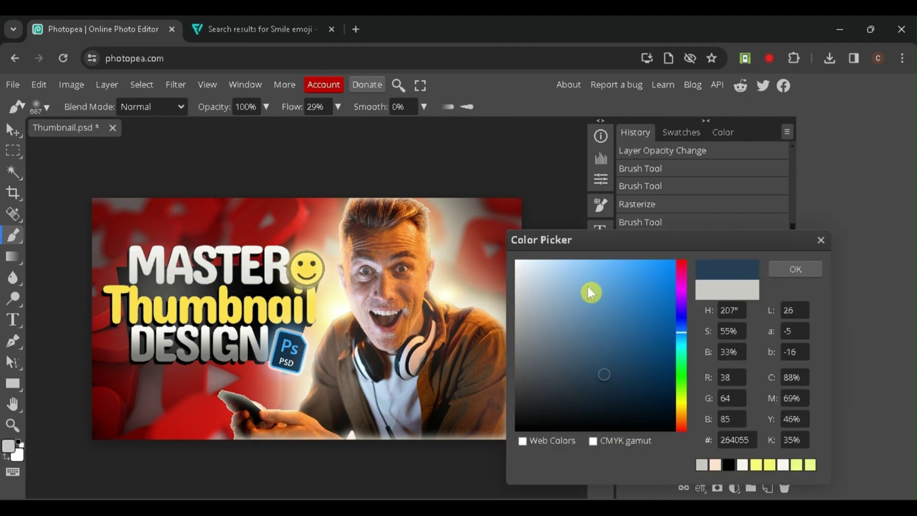
pyautogui.click(581, 280)
pyautogui.click(796, 269)
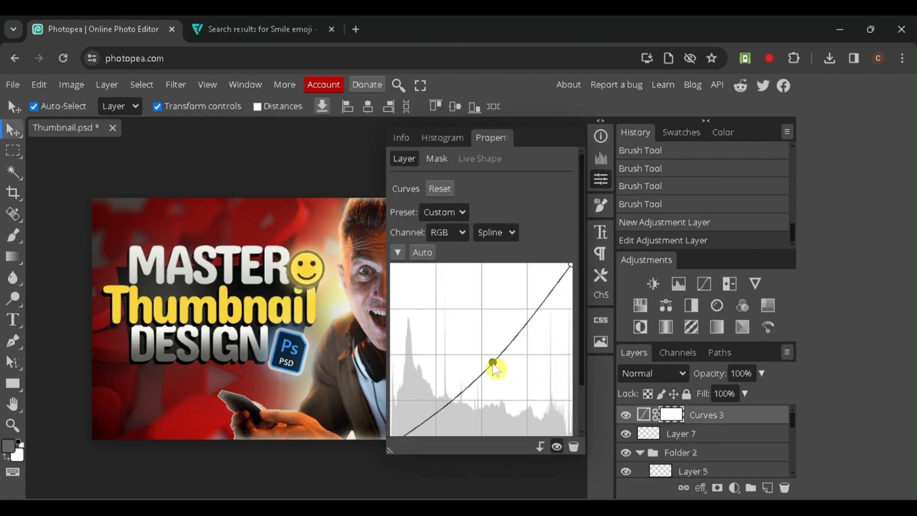
# - Pull the midpoint of the Curves 3 adjustment's RGB curve slightly down to darken the image, and close its settings
pyautogui.moveTo(492, 366); pyautogui.dragTo(492, 366)
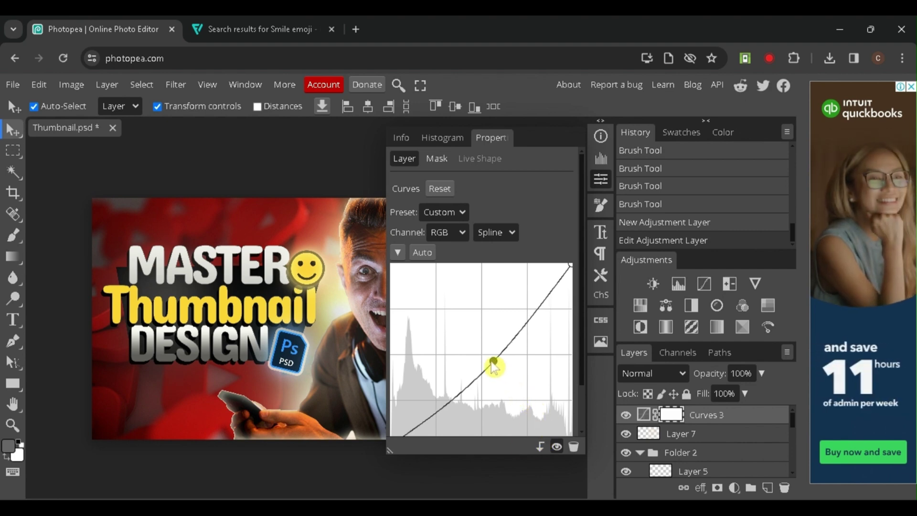
pyautogui.moveTo(491, 368); pyautogui.dragTo(497, 368)
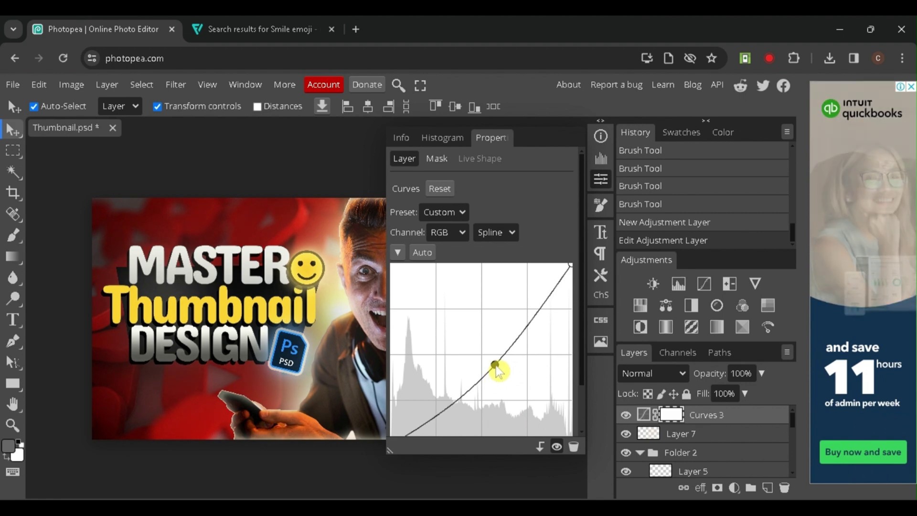
pyautogui.click(605, 159)
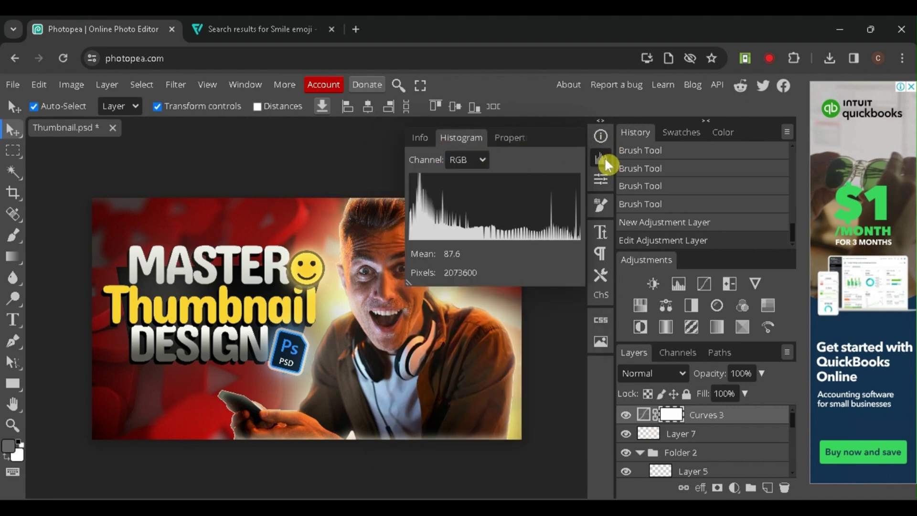
pyautogui.click(605, 160)
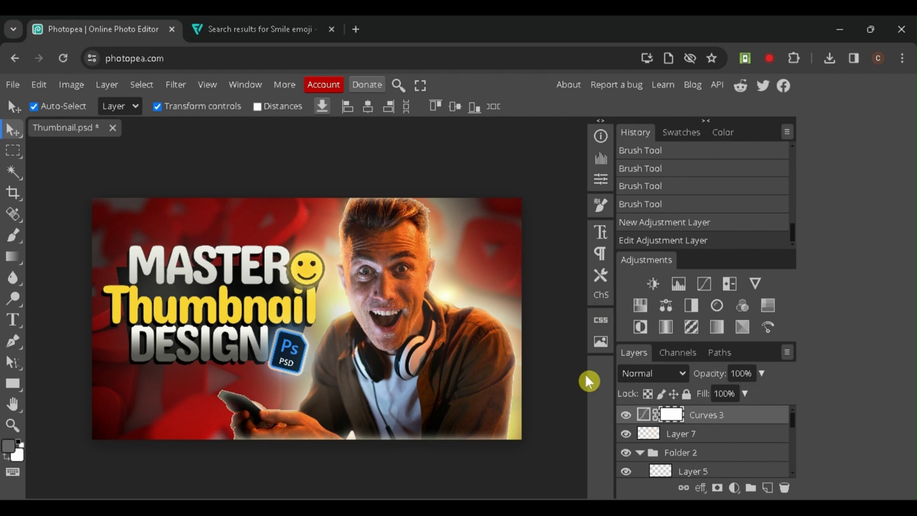
# - Paint black on the Curves 3 mask with a soft brush at 93% flow to remove the darkening from the man and his hands
pyautogui.click(11, 448)
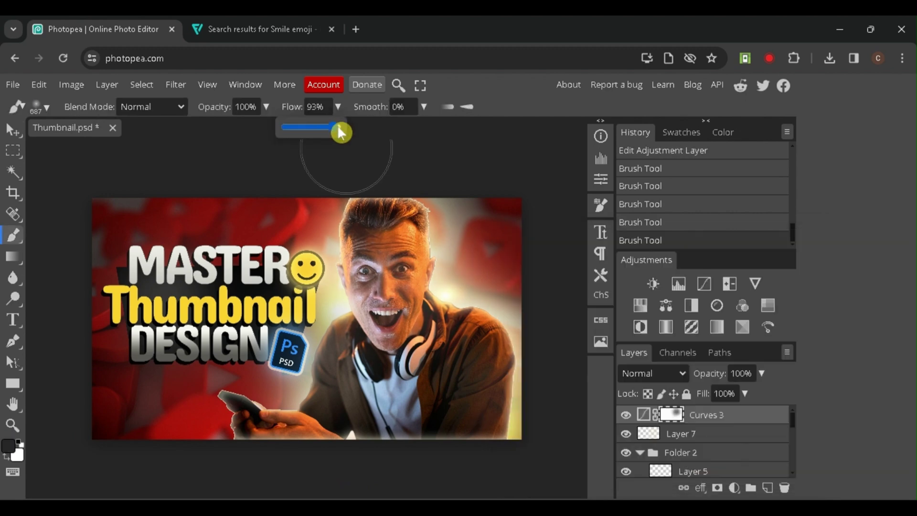
pyautogui.moveTo(373, 224); pyautogui.dragTo(468, 412)
pyautogui.moveTo(274, 408)
pyautogui.mouseDown()
pyautogui.moveTo(443, 377)
pyautogui.moveTo(228, 319)
pyautogui.moveTo(261, 295)
pyautogui.moveTo(169, 286)
pyautogui.moveTo(143, 314)
pyautogui.moveTo(169, 360)
pyautogui.moveTo(305, 316)
pyautogui.moveTo(332, 400)
pyautogui.mouseUp()
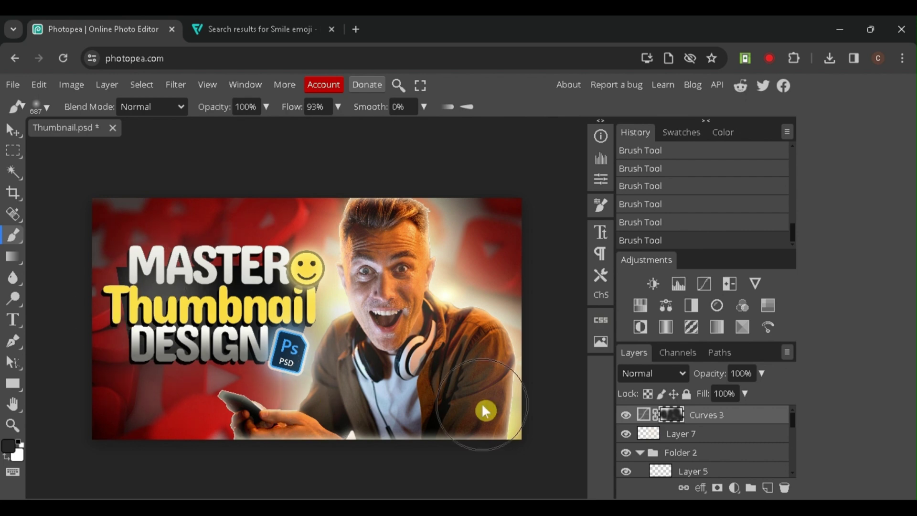
pyautogui.hotkey('shift', '0')
pyautogui.moveTo(444, 386)
pyautogui.mouseDown()
pyautogui.moveTo(224, 296)
pyautogui.moveTo(502, 207)
pyautogui.moveTo(342, 334)
pyautogui.mouseUp()
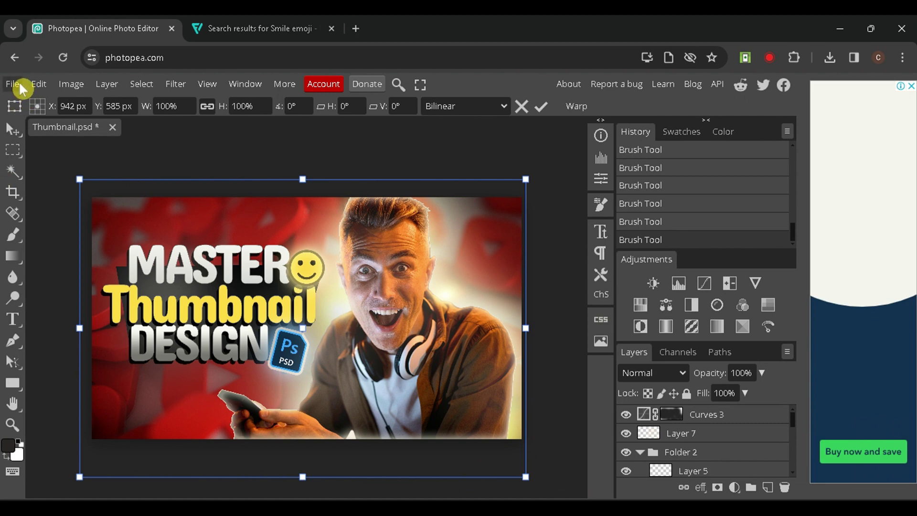
# - Open the list of export formats for the finished thumbnail
pyautogui.click(20, 85)
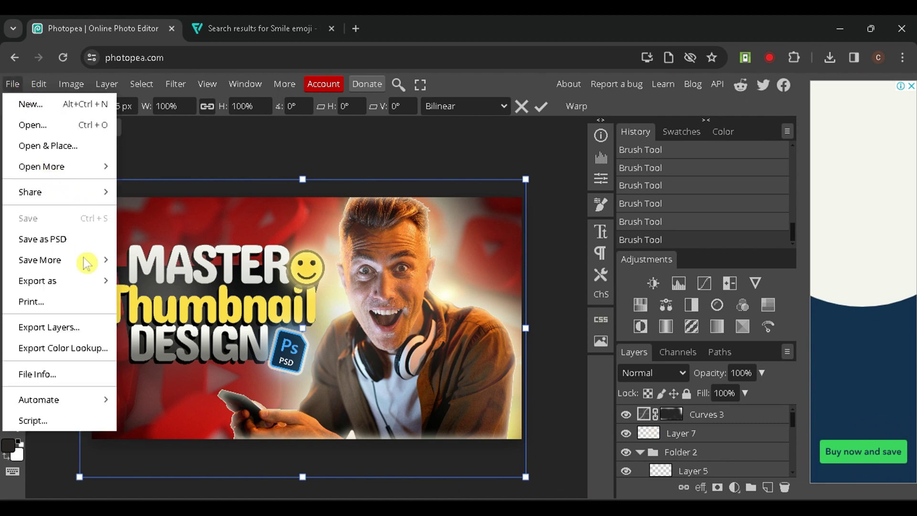
pyautogui.moveTo(101, 286)
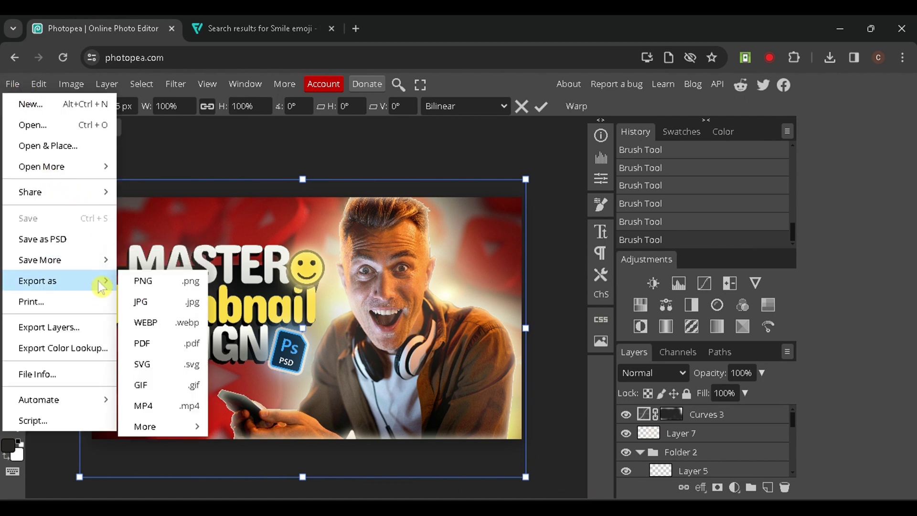